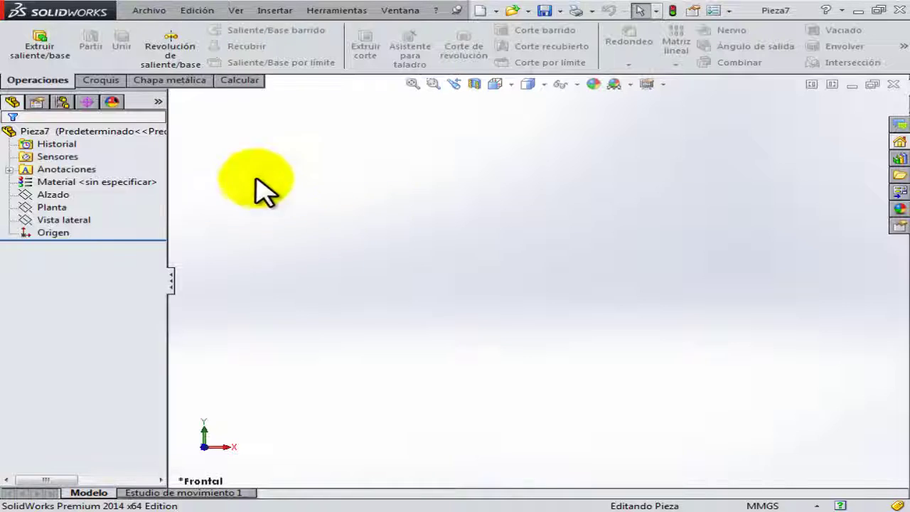
# Step: Start a sketch on the Alzado plane and draw a circle centred on the origin
pyautogui.moveTo(332, 255); pyautogui.dragTo(462, 186, button='middle')
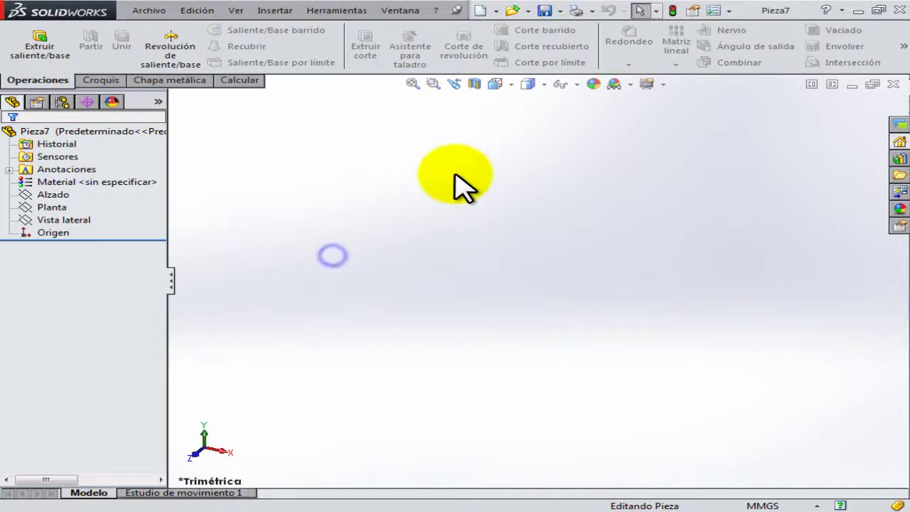
pyautogui.click(55, 46)
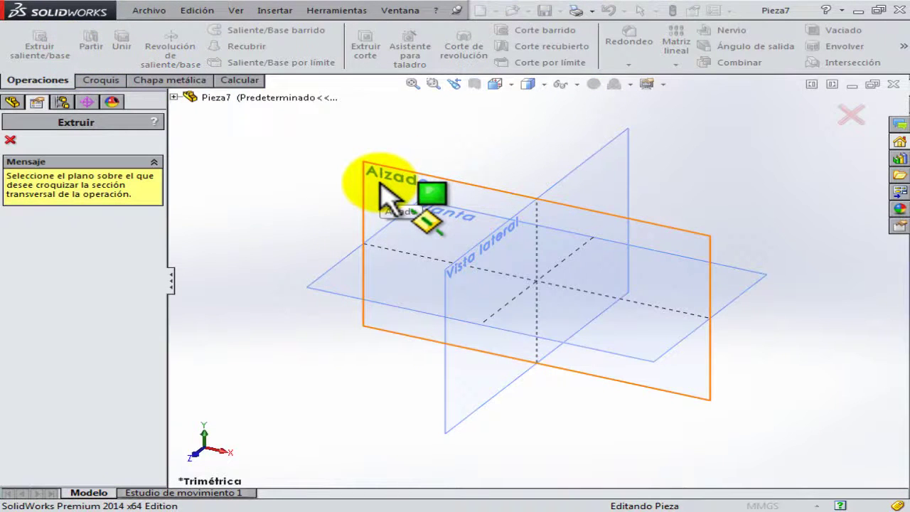
pyautogui.click(381, 186)
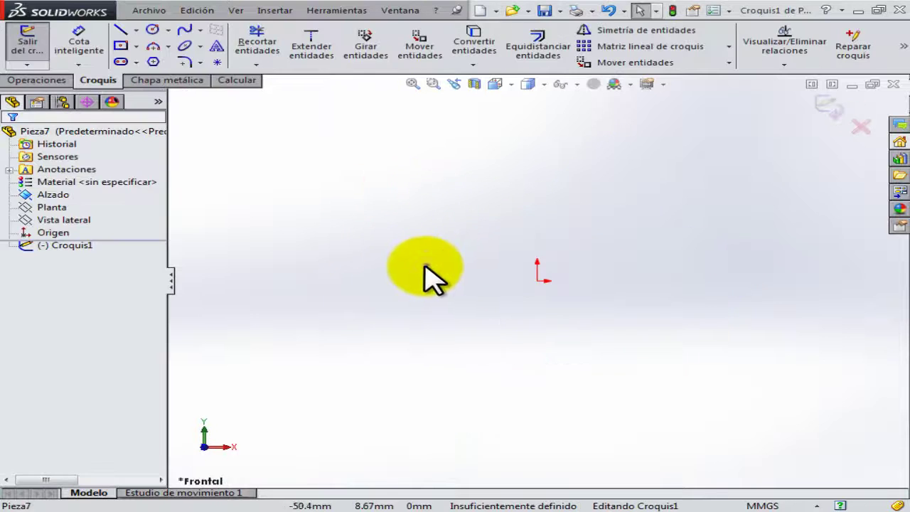
pyautogui.moveTo(425, 267); pyautogui.dragTo(545, 275, button='right')
pyautogui.click(537, 280)
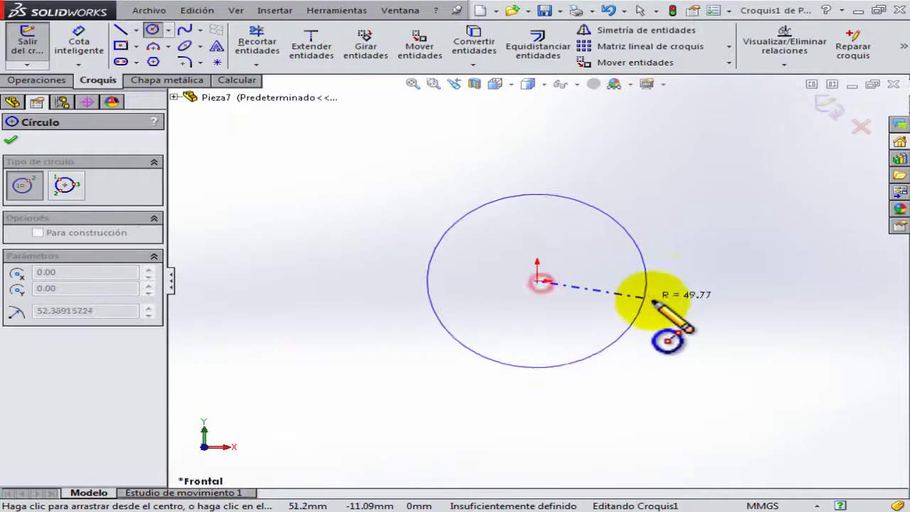
pyautogui.click(653, 301)
# Step: Dimension the circle's diameter to 15 mm
pyautogui.moveTo(693, 309); pyautogui.dragTo(652, 264, button='right')
pyautogui.click(652, 264)
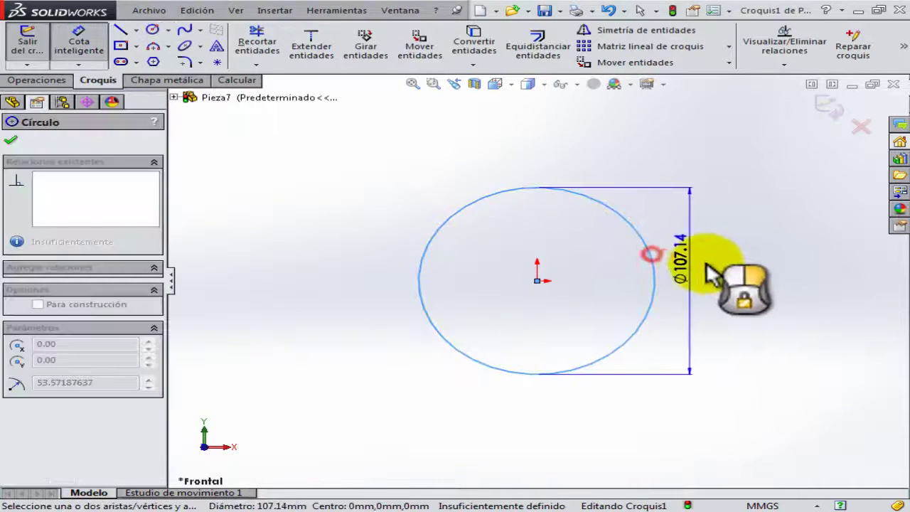
pyautogui.click(732, 274)
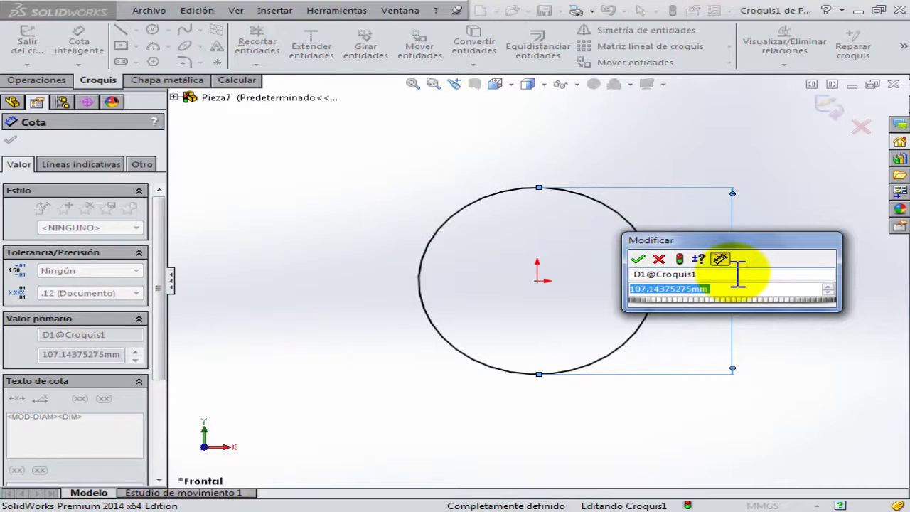
pyautogui.write('15')
pyautogui.press('Return')
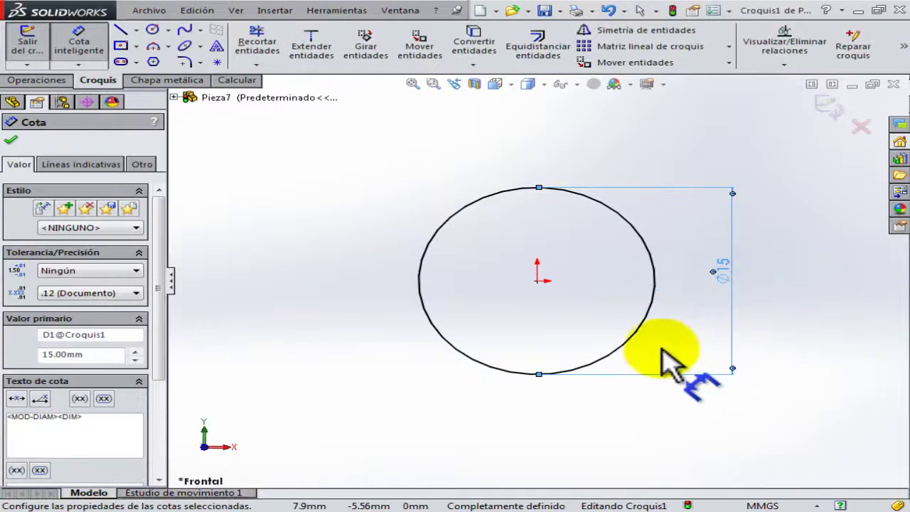
pyautogui.press('Escape')
pyautogui.doubleClick(724, 274)
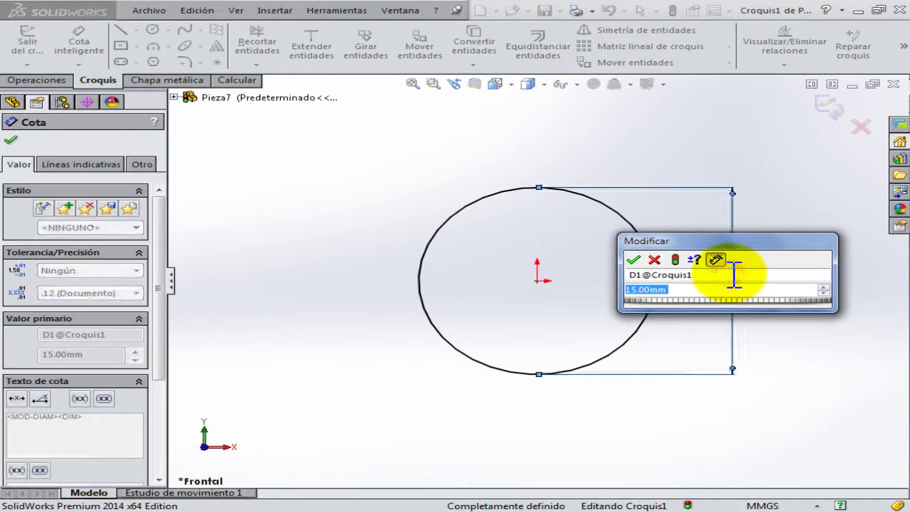
pyautogui.click(462, 149)
pyautogui.click(412, 83)
pyautogui.scroll(2, 710, 277)
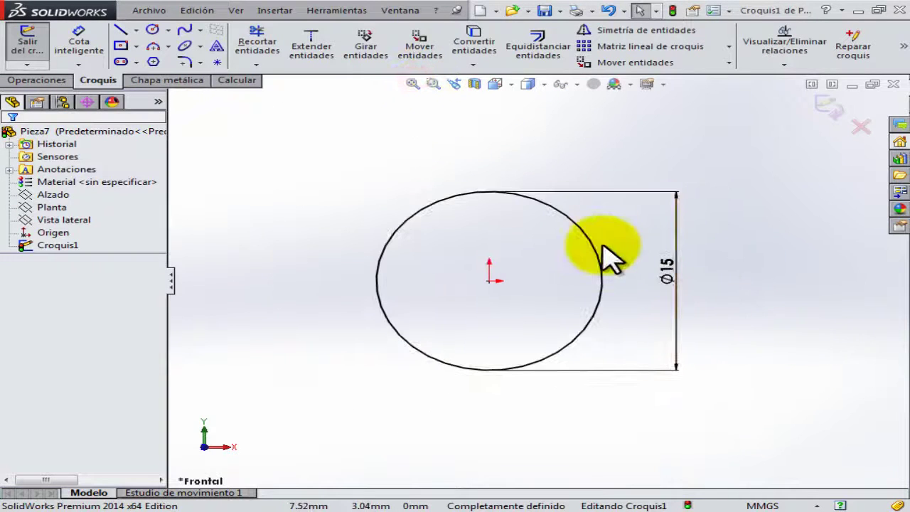
# Step: Close the Ø15 mm circle sketch as Croquis1, cancelling the extrusion preview
pyautogui.click(830, 108)
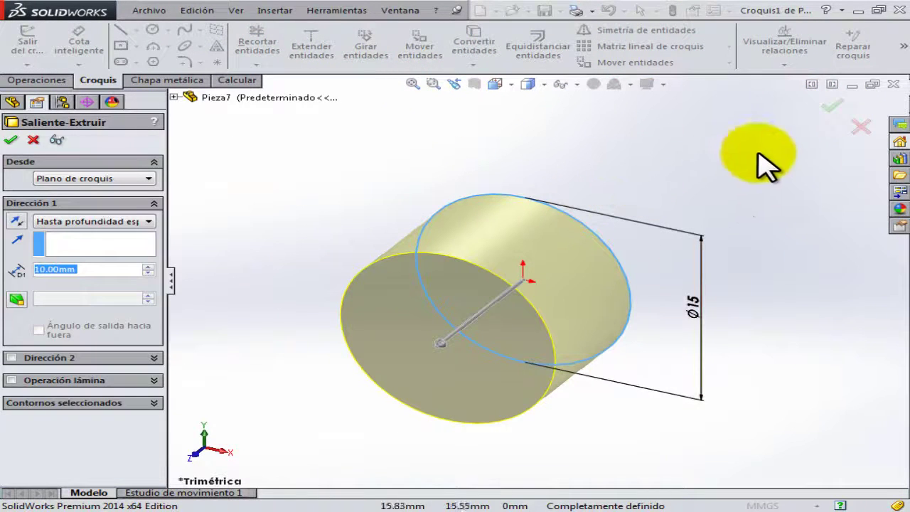
pyautogui.click(34, 140)
pyautogui.click(353, 150)
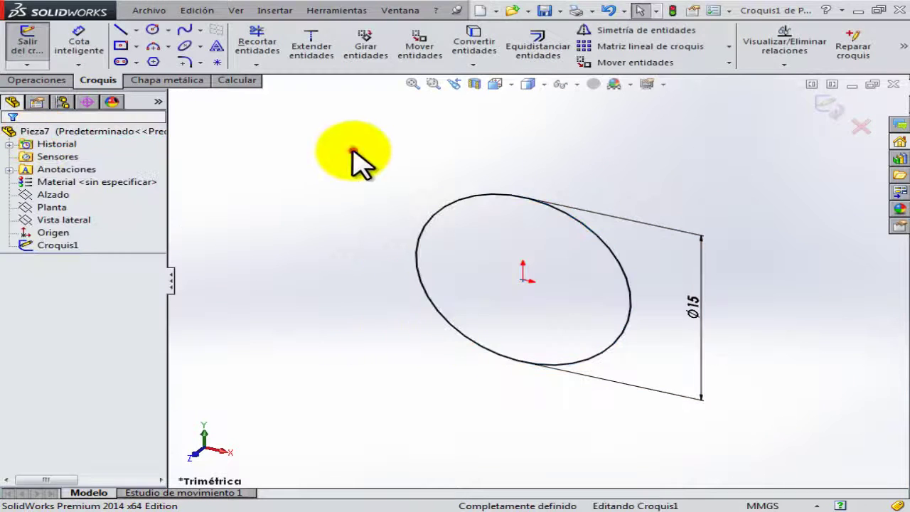
pyautogui.click(827, 105)
pyautogui.click(412, 83)
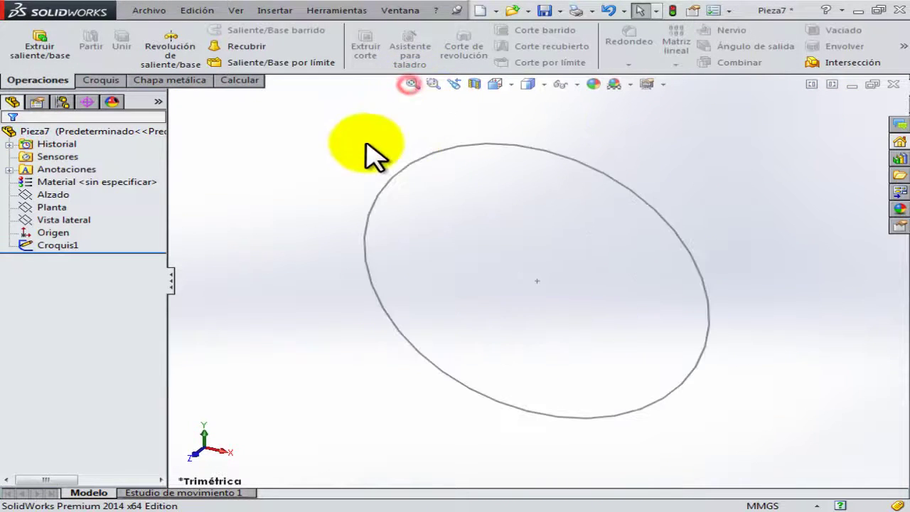
# Step: Start a Hélice y espiral curve on the 15 mm circle, previewing 4 mm pitch and 14 revolutions
pyautogui.click(903, 47)
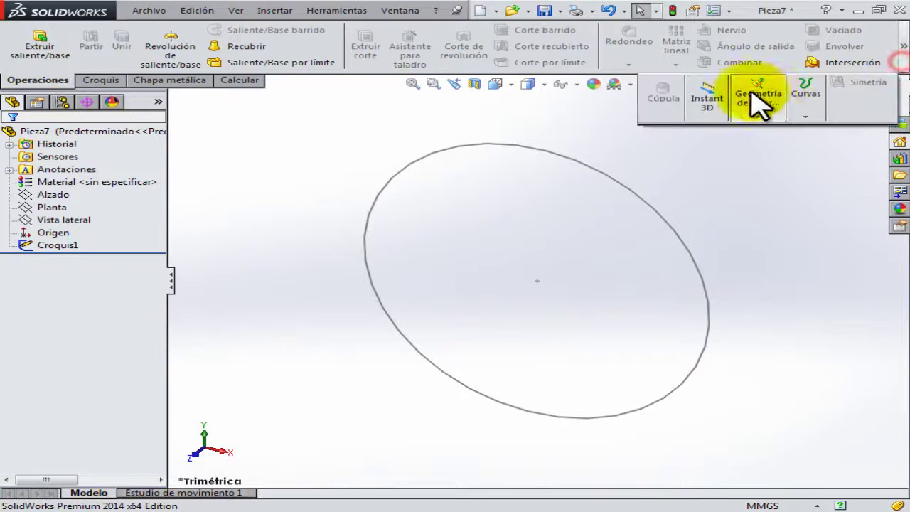
pyautogui.click(806, 106)
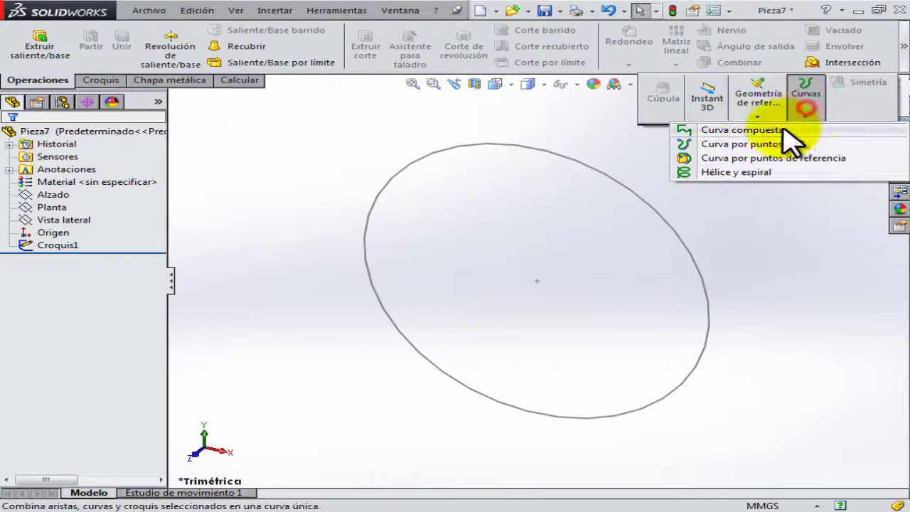
pyautogui.click(741, 176)
pyautogui.click(573, 219)
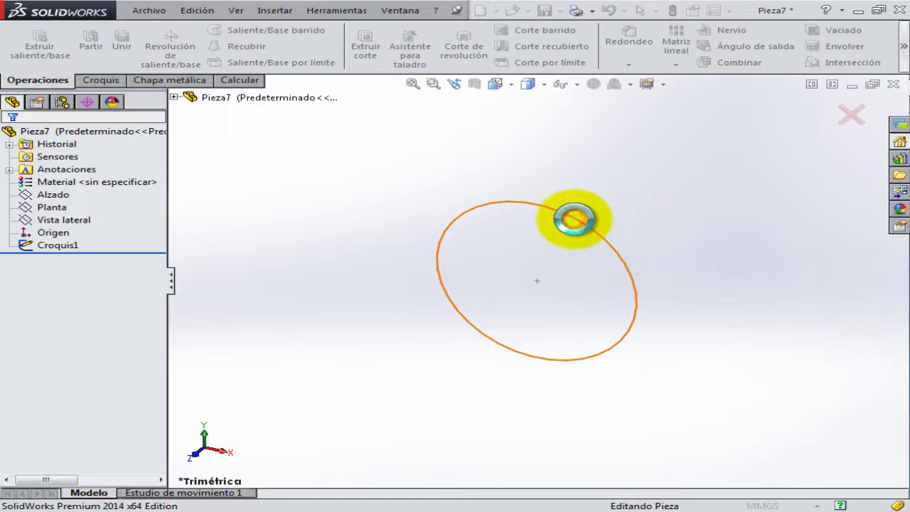
pyautogui.click(413, 83)
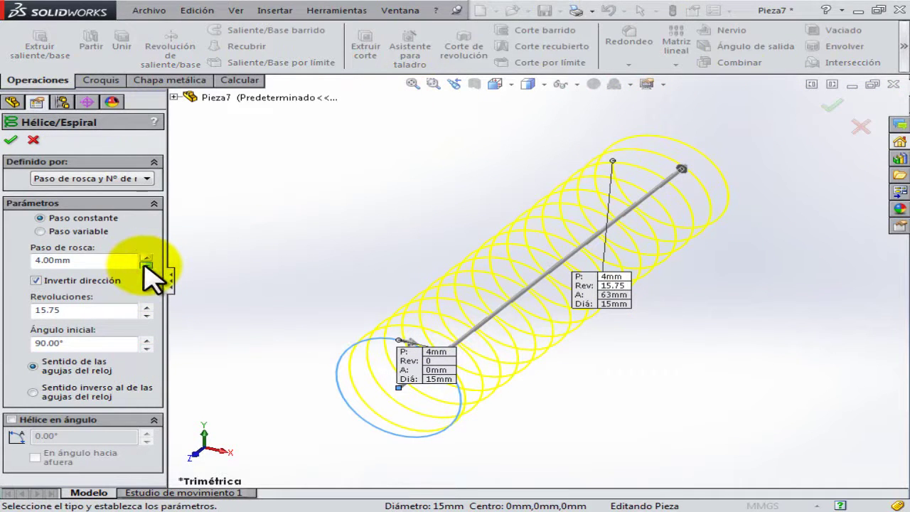
# Step: Set the helix to 2 revolutions
pyautogui.click(146, 314)
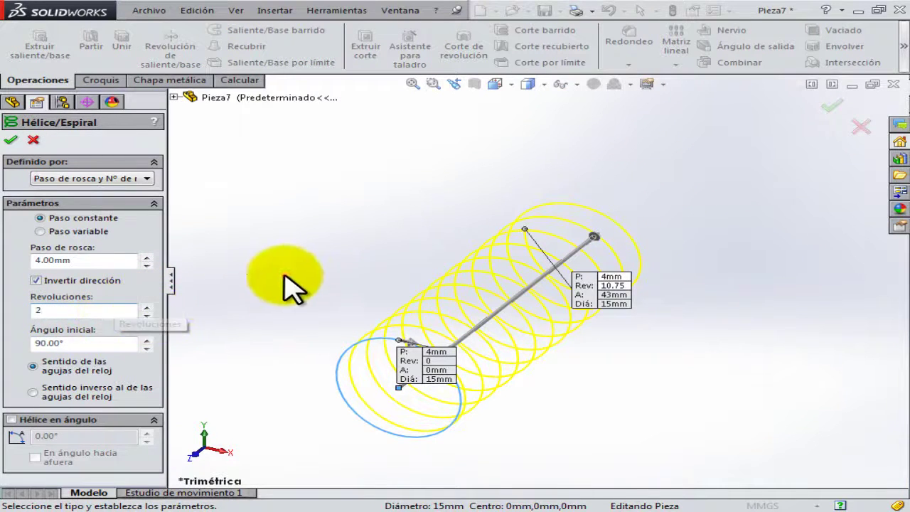
pyautogui.click(288, 272)
pyautogui.scroll(-2, 455, 349)
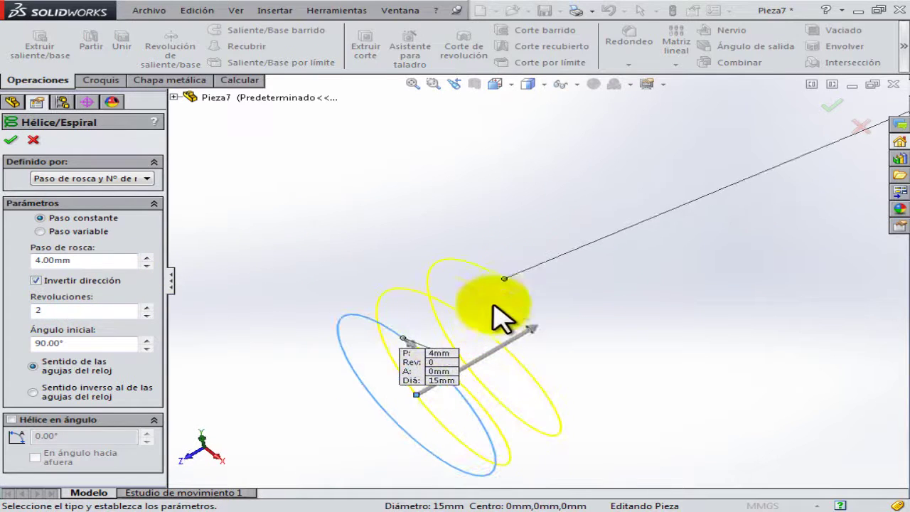
pyautogui.scroll(-2, 540, 317)
# Step: Increase the helix pitch to 41.75 mm, giving an 83.5 mm height
pyautogui.moveTo(536, 323); pyautogui.dragTo(661, 241)
pyautogui.moveTo(507, 325); pyautogui.dragTo(390, 213)
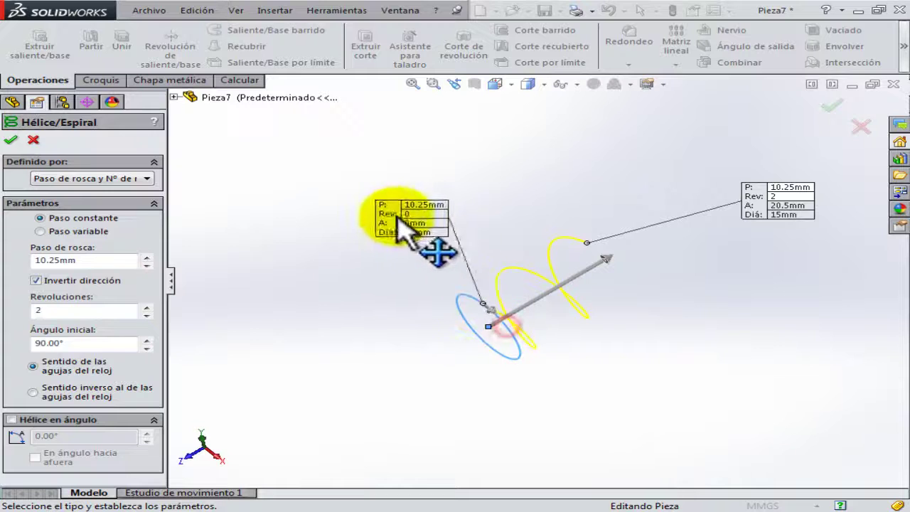
pyautogui.moveTo(750, 206); pyautogui.dragTo(714, 146)
pyautogui.scroll(2, 526, 301)
pyautogui.scroll(-3, 523, 304)
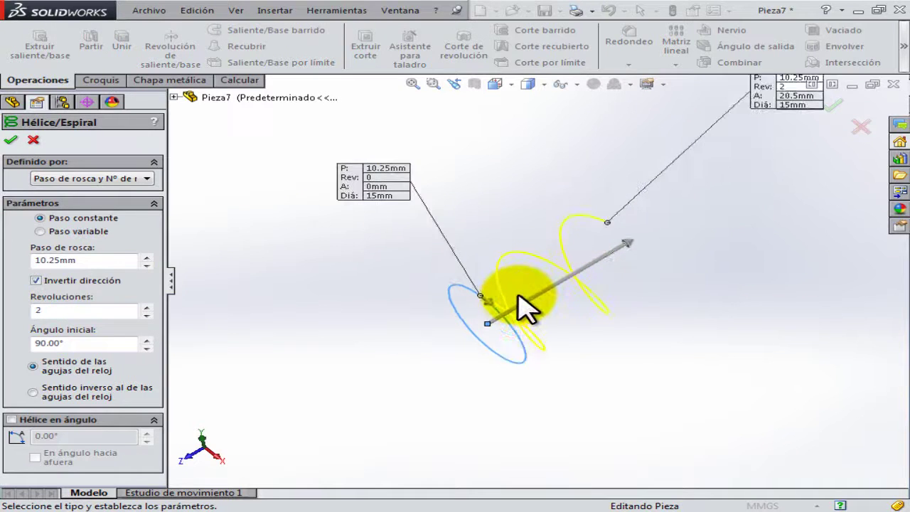
pyautogui.scroll(-1, 524, 304)
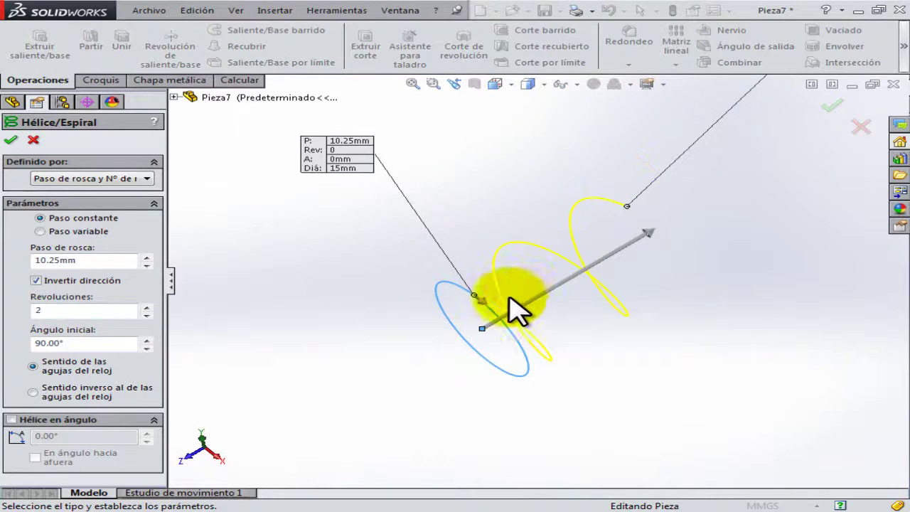
pyautogui.moveTo(507, 308)
pyautogui.mouseDown(button='middle')
pyautogui.moveTo(507, 288)
pyautogui.moveTo(533, 288)
pyautogui.mouseUp(button='middle')
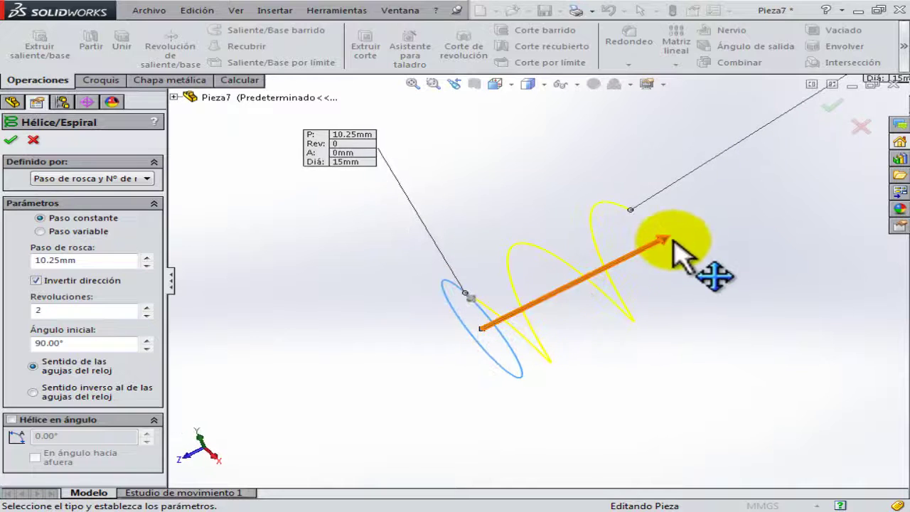
pyautogui.moveTo(670, 240)
pyautogui.mouseDown()
pyautogui.moveTo(595, 254)
pyautogui.moveTo(743, 230)
pyautogui.moveTo(682, 249)
pyautogui.mouseUp()
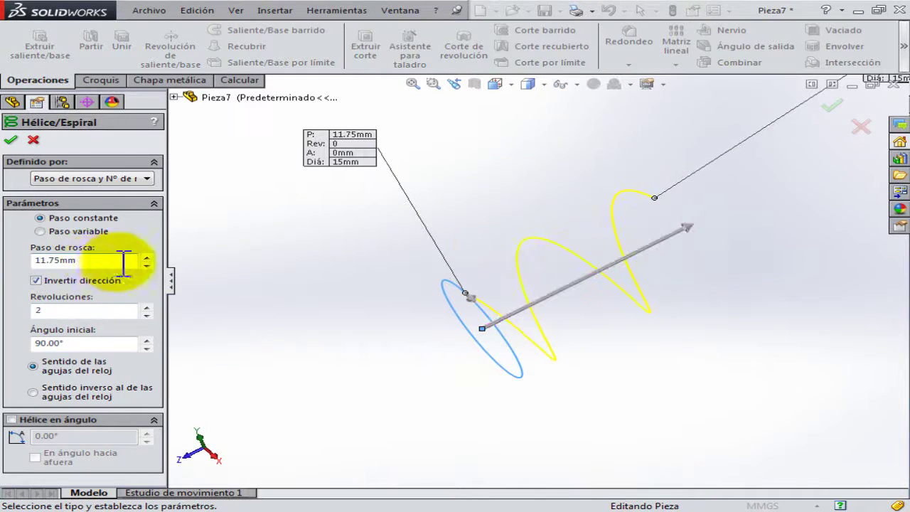
pyautogui.click(146, 256)
pyautogui.scroll(3, 547, 260)
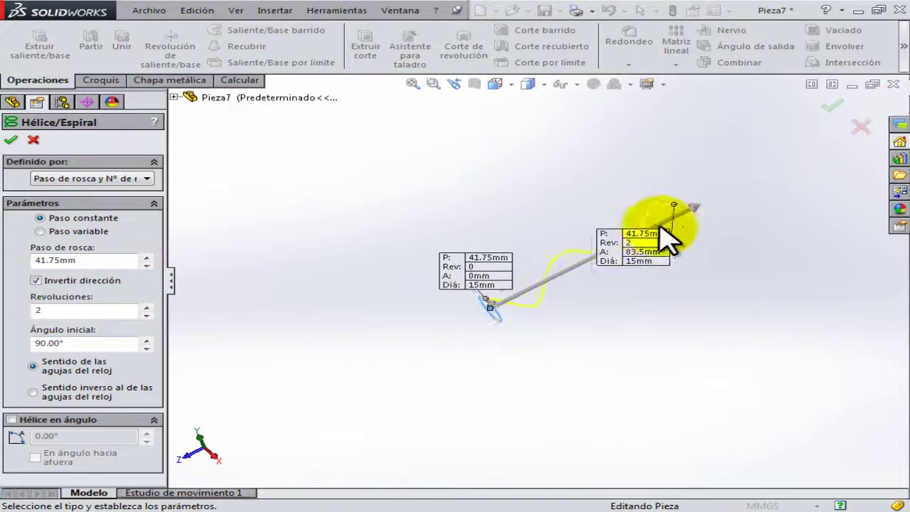
pyautogui.moveTo(662, 229)
pyautogui.mouseDown(button='middle')
pyautogui.moveTo(690, 219)
pyautogui.moveTo(506, 184)
pyautogui.mouseUp(button='middle')
# Step: Reset the helix pitch to 4 mm and drag the helix out to about 13.25 revolutions
pyautogui.click(412, 83)
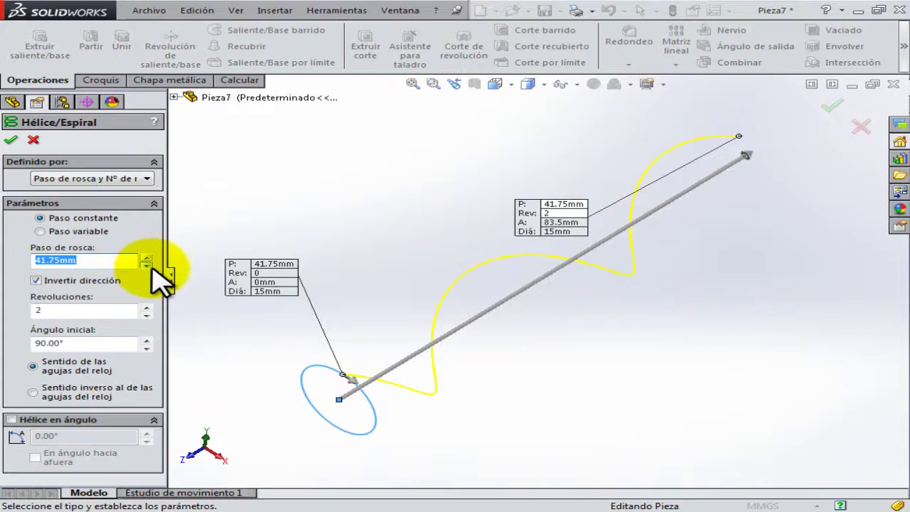
pyautogui.write('4')
pyautogui.click(97, 314)
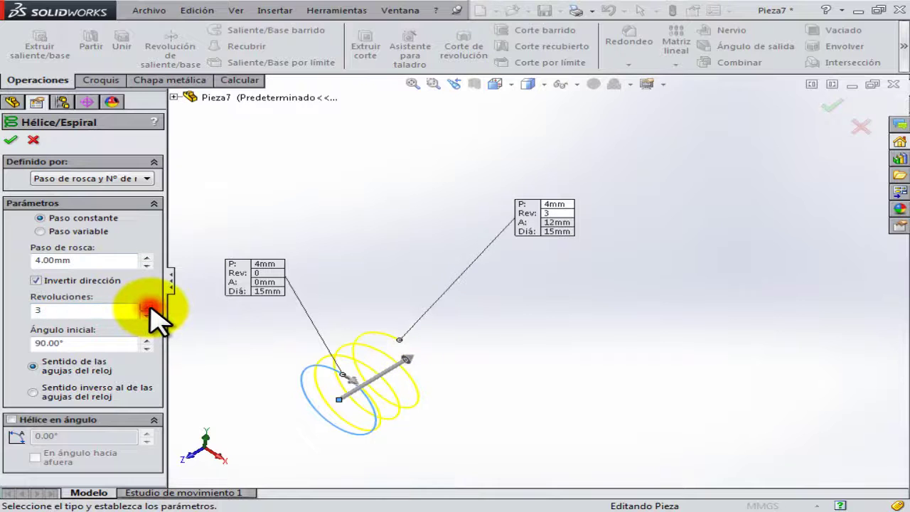
pyautogui.moveTo(421, 351); pyautogui.dragTo(576, 292)
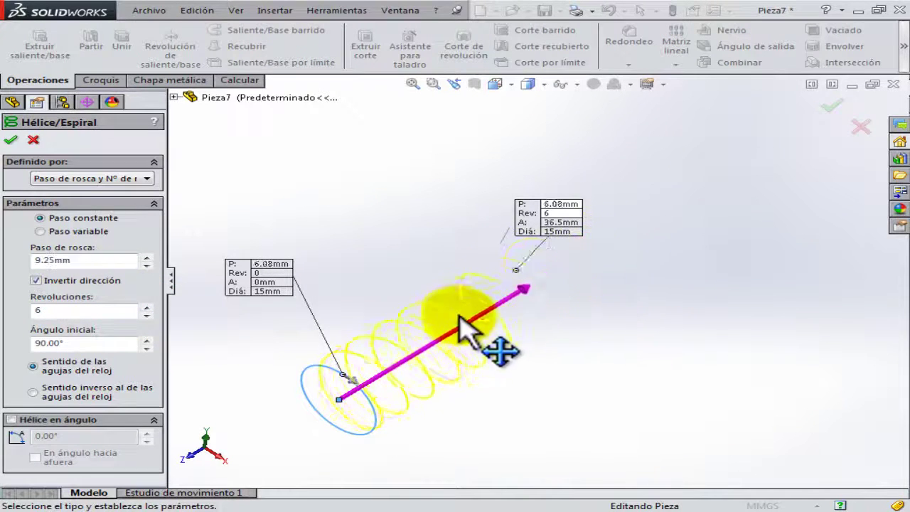
pyautogui.moveTo(576, 291); pyautogui.dragTo(470, 321)
pyautogui.write('4')
pyautogui.press('Return')
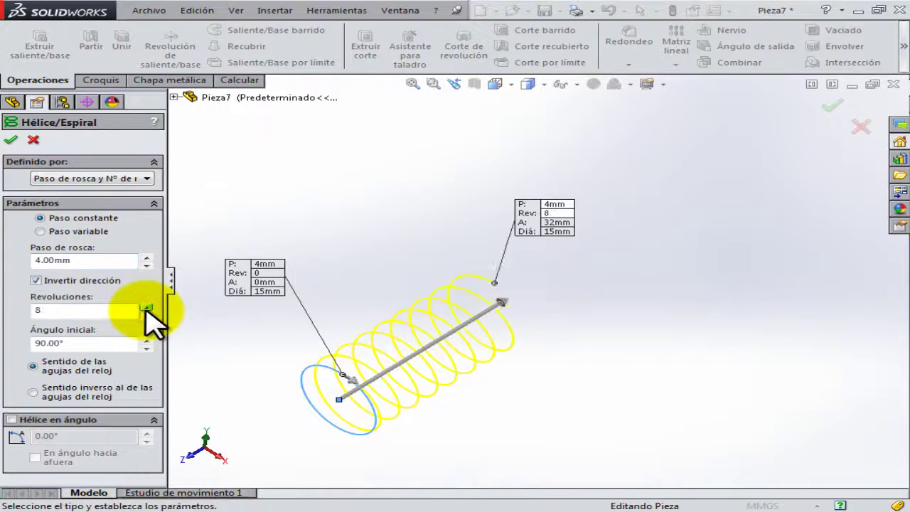
pyautogui.moveTo(577, 256); pyautogui.dragTo(552, 213)
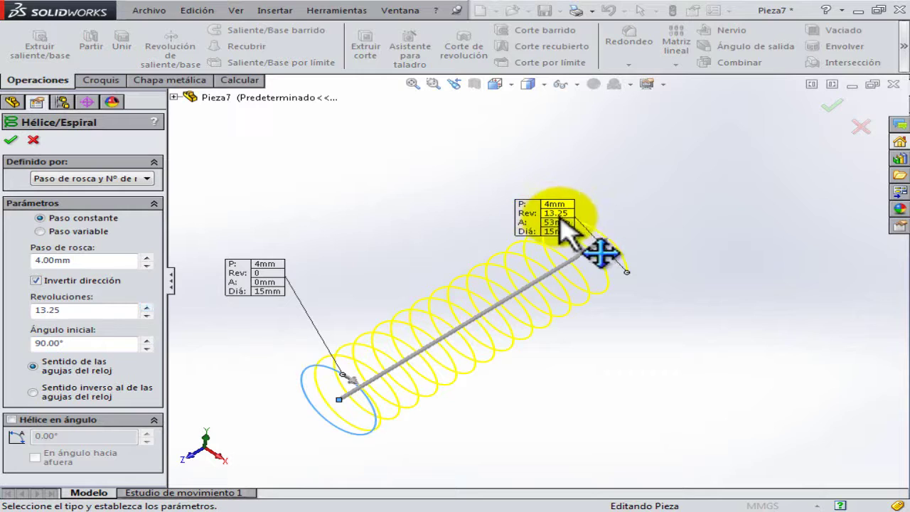
pyautogui.doubleClick(558, 213)
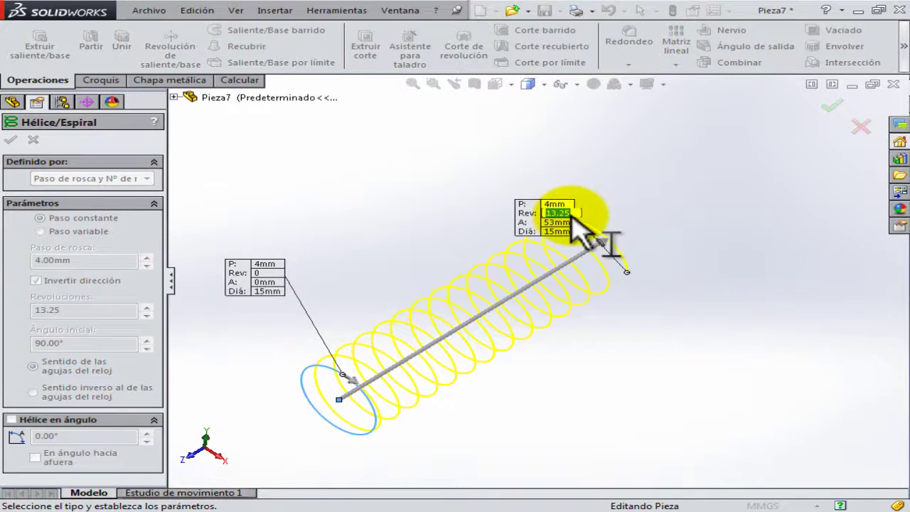
pyautogui.write('40')
# Step: Change the helix revolutions from 40 to 20 and then to 15
pyautogui.press('Return')
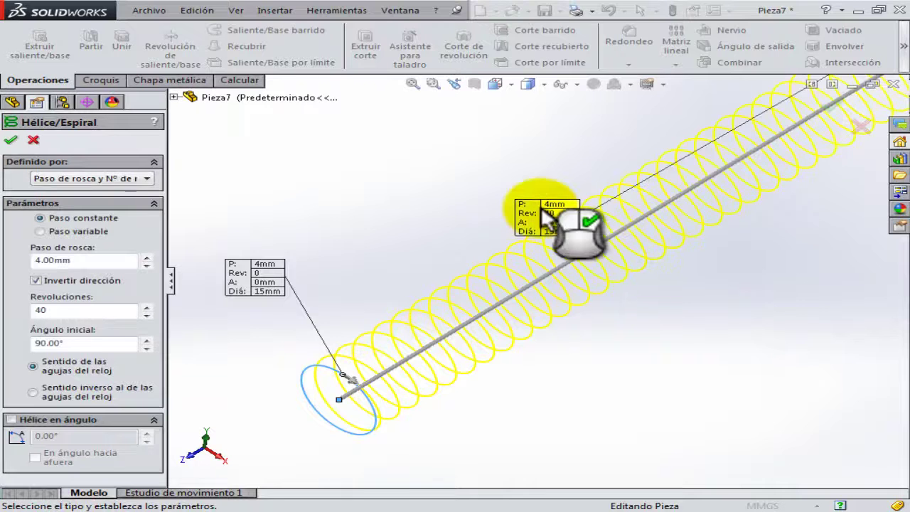
pyautogui.click(411, 83)
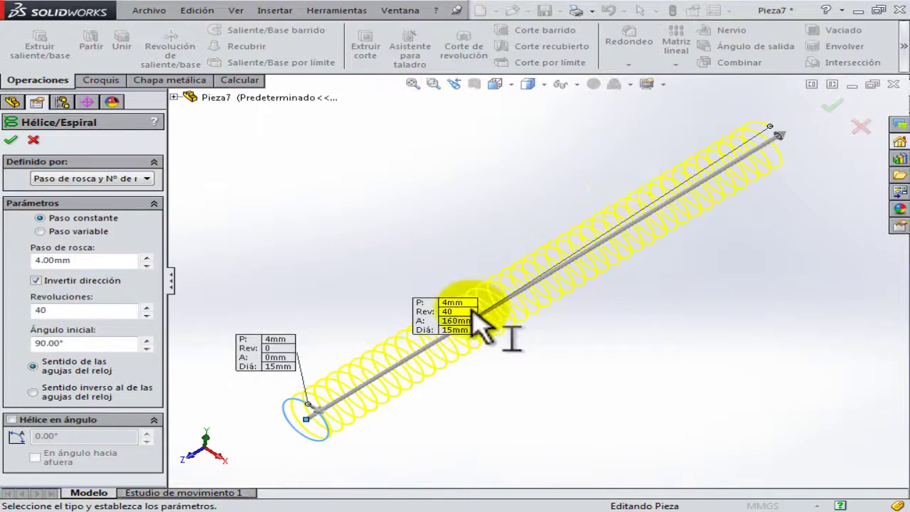
pyautogui.doubleClick(460, 311)
pyautogui.write('20')
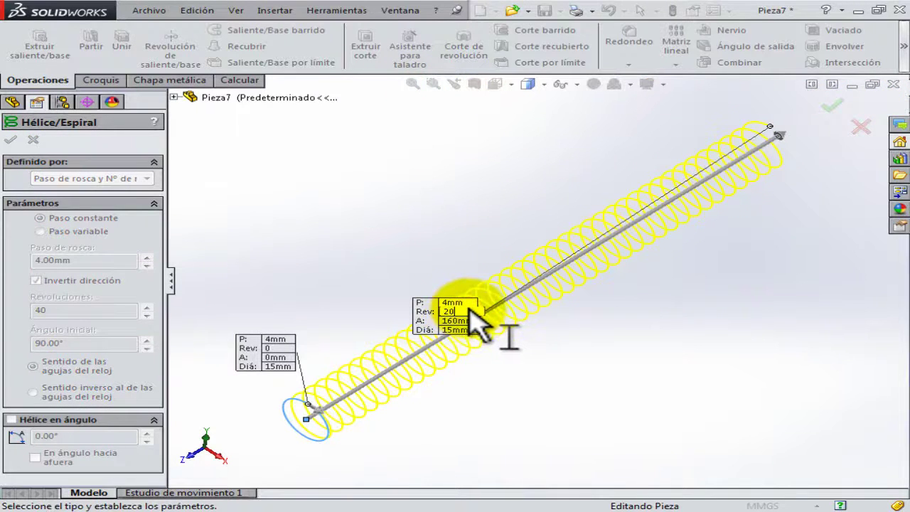
pyautogui.press('Return')
pyautogui.doubleClick(456, 311)
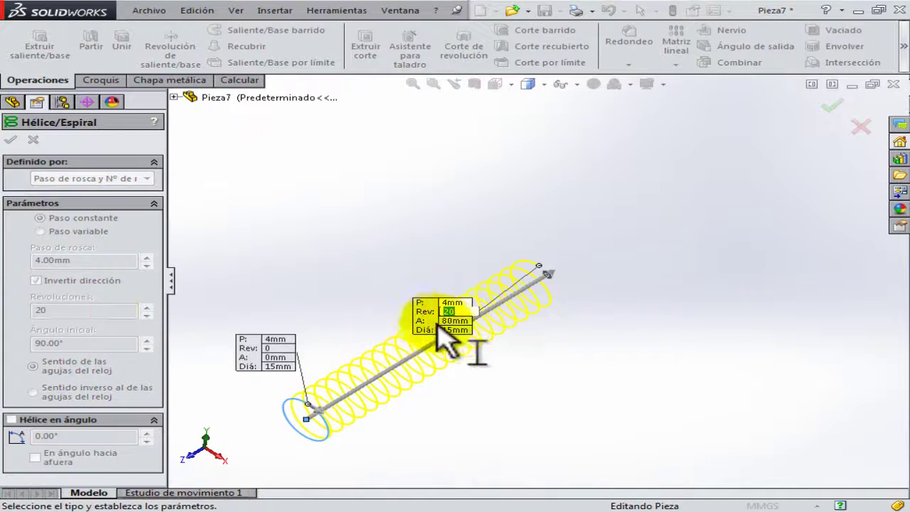
pyautogui.write('15')
pyautogui.press('Return')
pyautogui.scroll(-3, 408, 366)
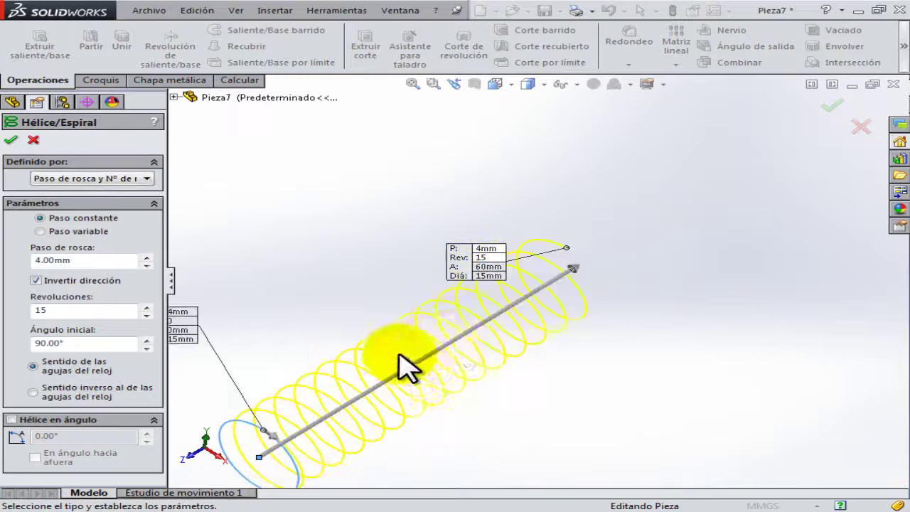
pyautogui.scroll(2, 294, 371)
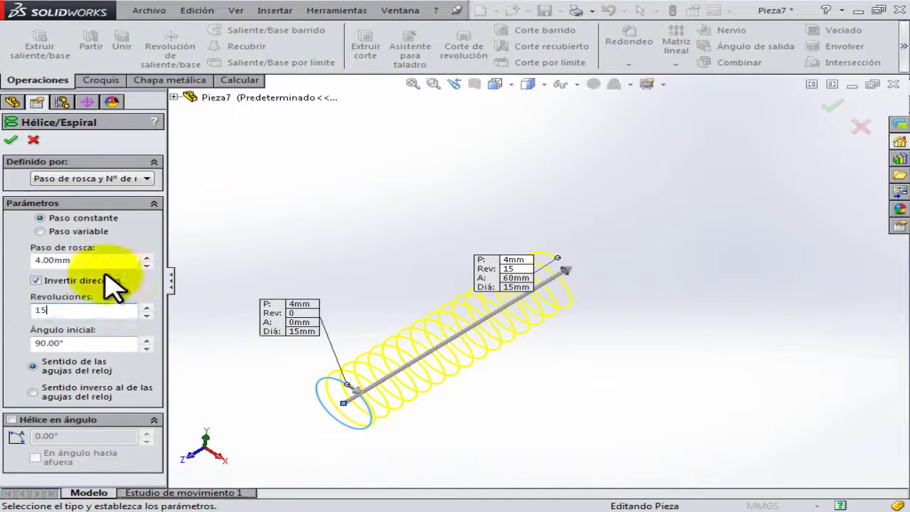
# Step: Make the helix turn clockwise and accept it as Hélice/Espiral1
pyautogui.click(64, 369)
pyautogui.scroll(-5, 576, 299)
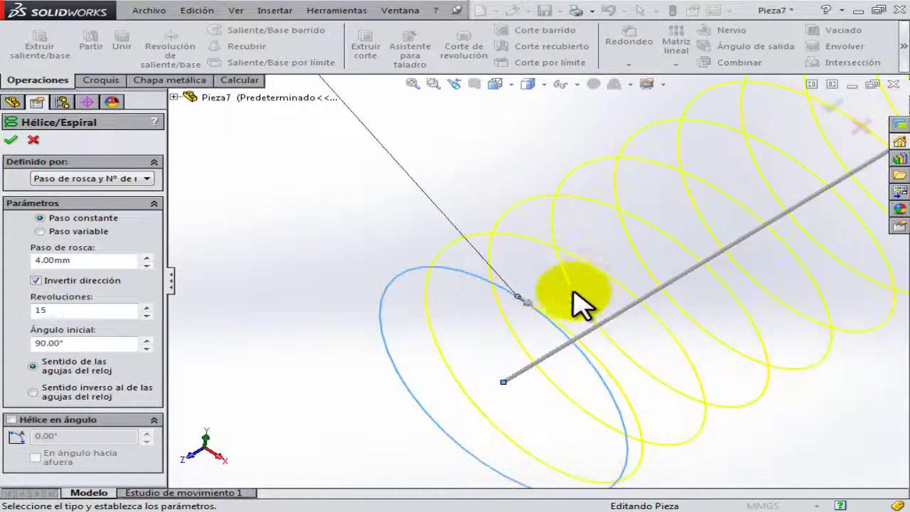
pyautogui.moveTo(549, 311)
pyautogui.mouseDown(button='middle')
pyautogui.moveTo(422, 310)
pyautogui.moveTo(495, 313)
pyautogui.moveTo(589, 284)
pyautogui.mouseUp(button='middle')
pyautogui.scroll(3, 589, 284)
pyautogui.click(824, 113)
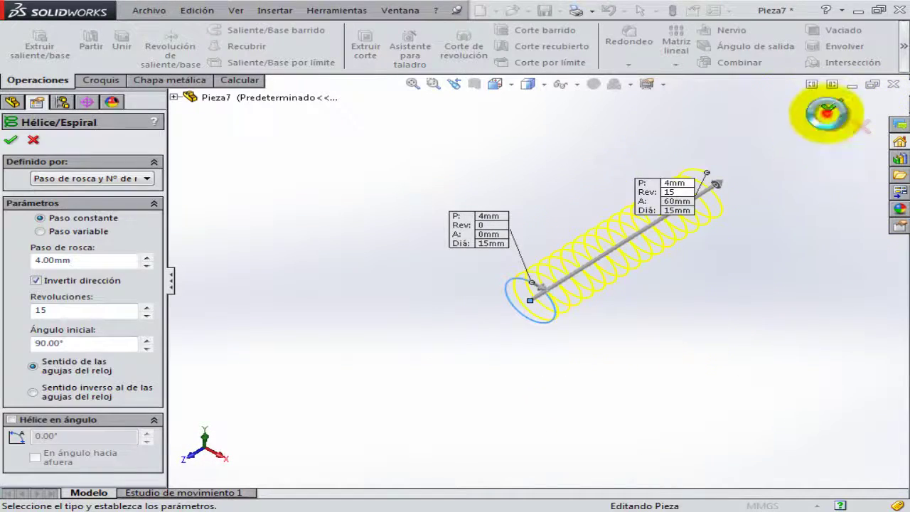
pyautogui.scroll(-3, 494, 309)
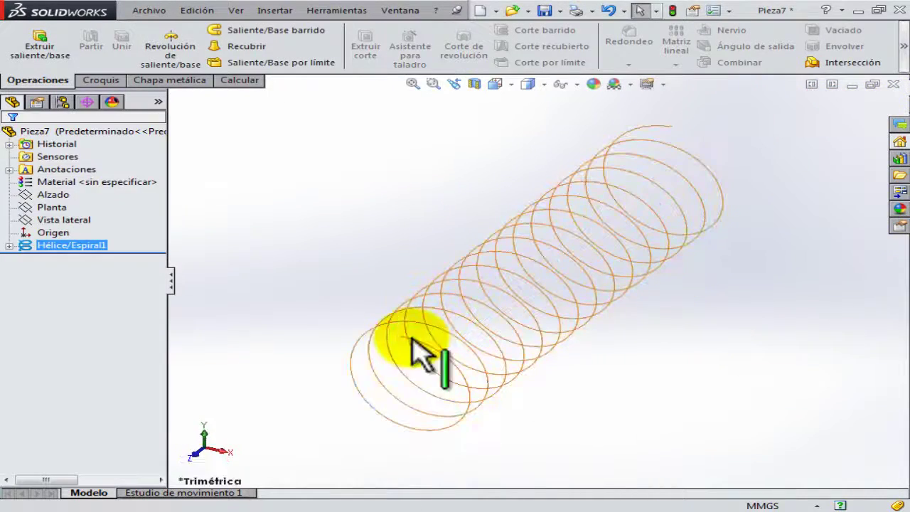
# Step: Start a new sketch, Croquis2, on the Vista lateral plane
pyautogui.moveTo(414, 338)
pyautogui.mouseDown(button='middle')
pyautogui.moveTo(455, 292)
pyautogui.moveTo(441, 264)
pyautogui.moveTo(384, 377)
pyautogui.mouseUp(button='middle')
pyautogui.keyDown('ctrl'); pyautogui.click(51, 220); pyautogui.keyUp('ctrl')
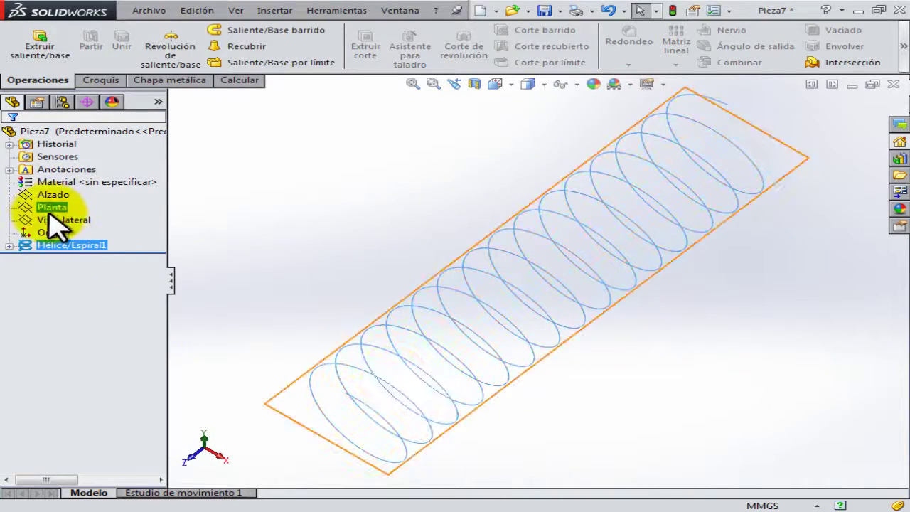
pyautogui.moveTo(398, 267)
pyautogui.mouseDown(button='middle')
pyautogui.moveTo(467, 240)
pyautogui.moveTo(426, 213)
pyautogui.moveTo(423, 181)
pyautogui.mouseUp(button='middle')
pyautogui.scroll(-3, 507, 182)
pyautogui.scroll(-3, 544, 227)
pyautogui.scroll(-1, 502, 266)
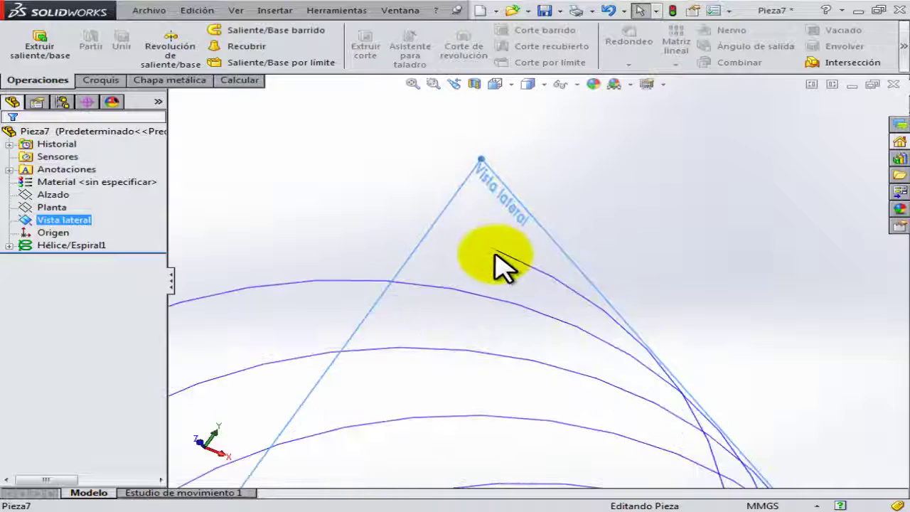
pyautogui.rightClick(71, 220)
pyautogui.click(85, 195)
# Step: Orient the view to face the right side (Derecha) head-on
pyautogui.scroll(1, 490, 234)
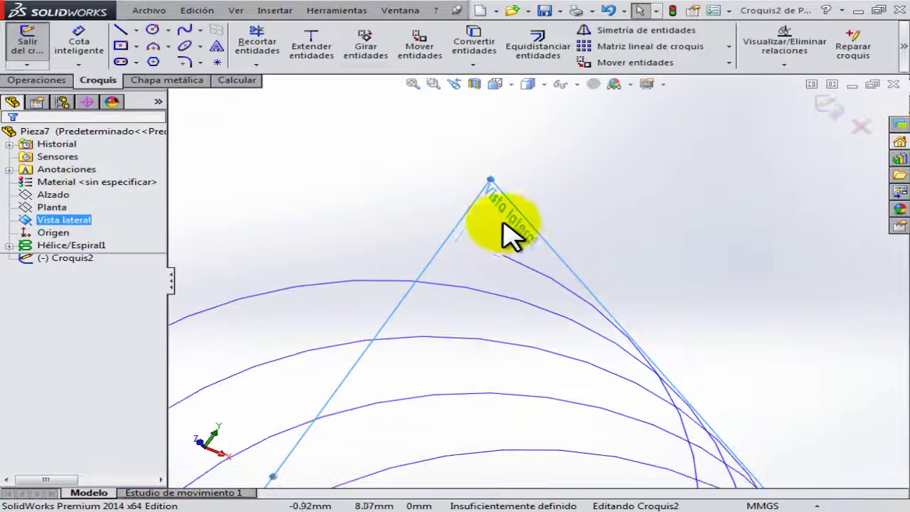
pyautogui.scroll(3, 540, 242)
pyautogui.scroll(3, 585, 249)
pyautogui.press('space')
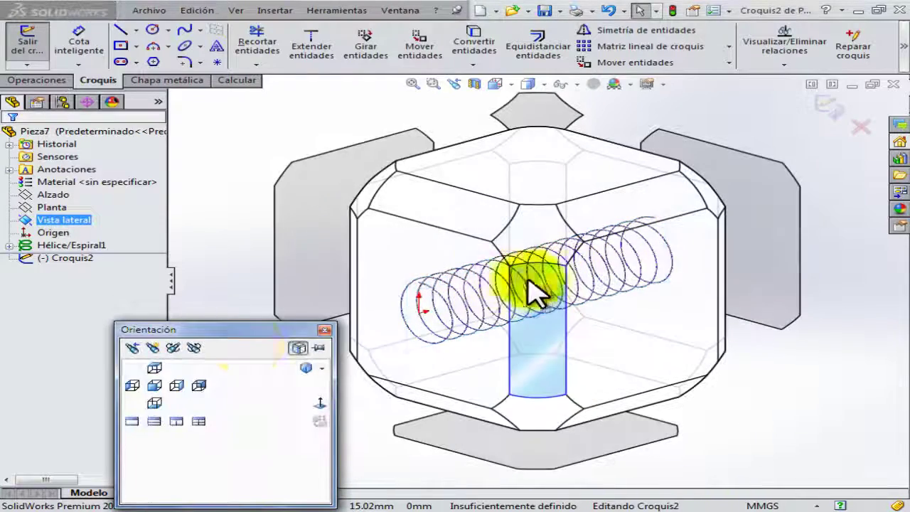
pyautogui.hotkey('ctrl', '4')
pyautogui.scroll(-3, 302, 254)
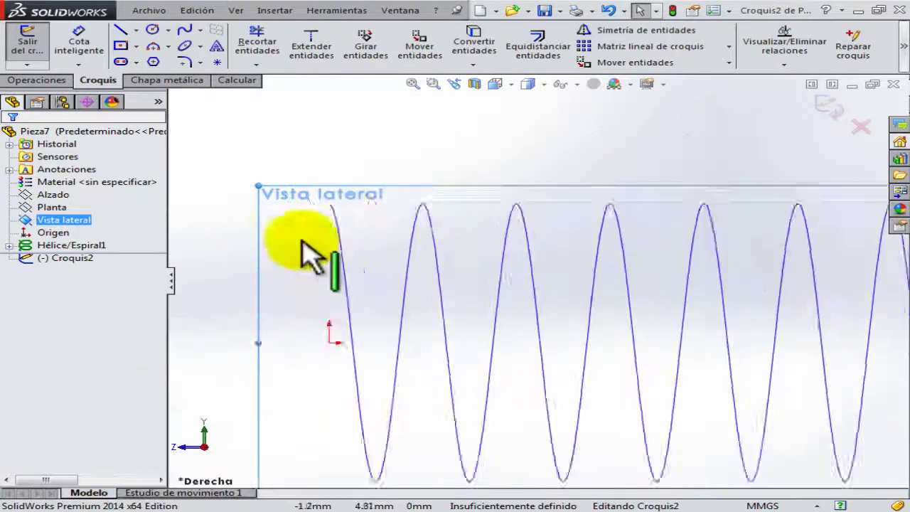
pyautogui.scroll(-2, 313, 245)
pyautogui.moveTo(325, 240); pyautogui.dragTo(398, 242, button='right')
# Step: Draw a small circle centred at the helix's starting end and add its diameter dimension
pyautogui.scroll(-2, 454, 242)
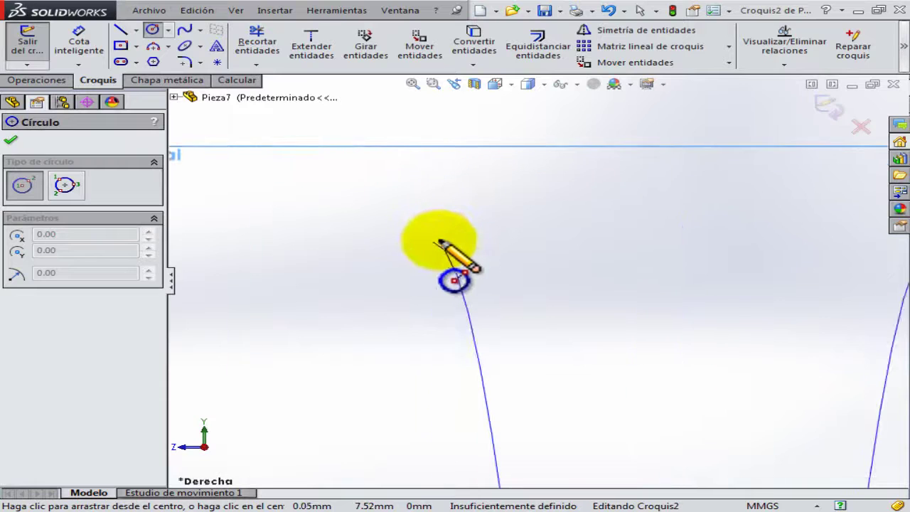
pyautogui.click(433, 243)
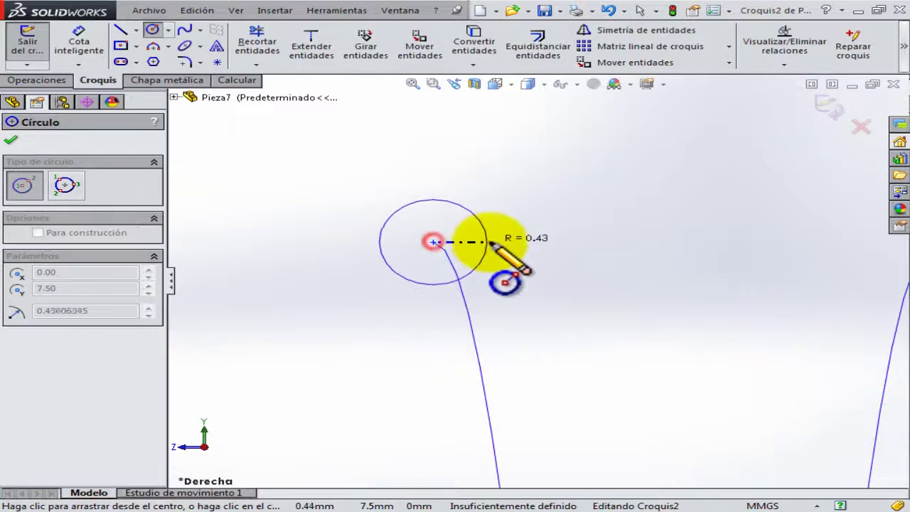
pyautogui.click(502, 243)
pyautogui.moveTo(502, 243); pyautogui.dragTo(578, 162, button='right')
pyautogui.click(518, 244)
pyautogui.click(532, 234)
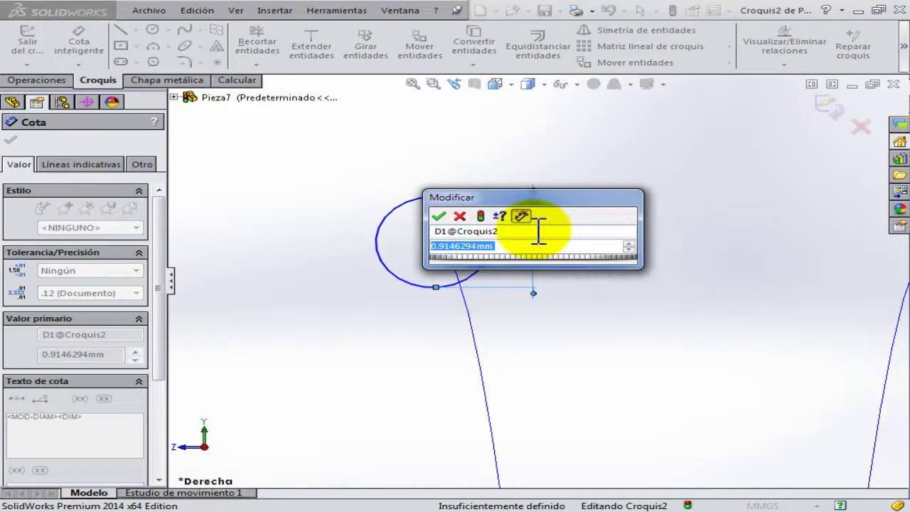
# Step: Set the profile circle's diameter to 2 mm
pyautogui.write('2.5')
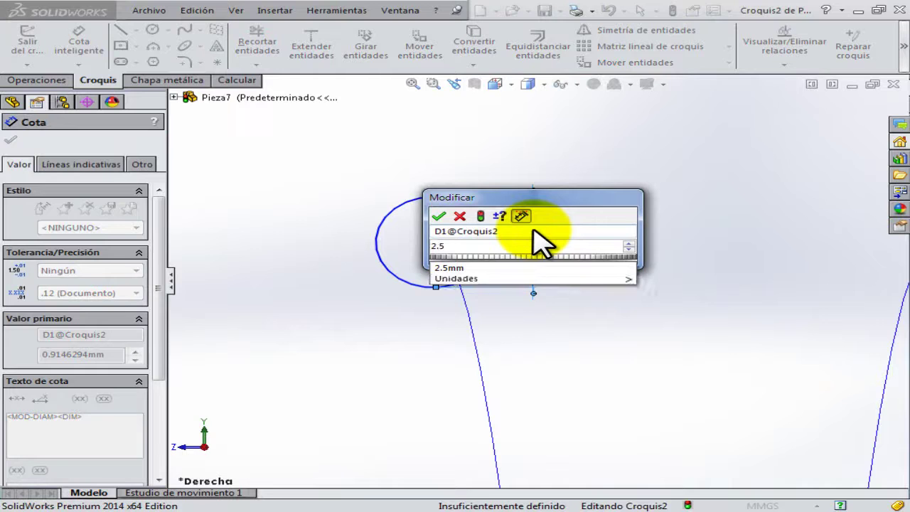
pyautogui.press('Return')
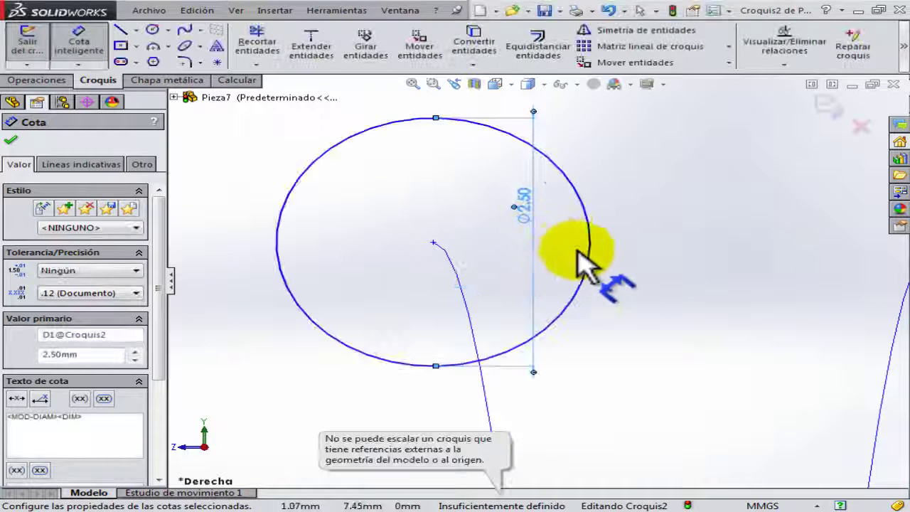
pyautogui.scroll(3, 590, 274)
pyautogui.doubleClick(534, 264)
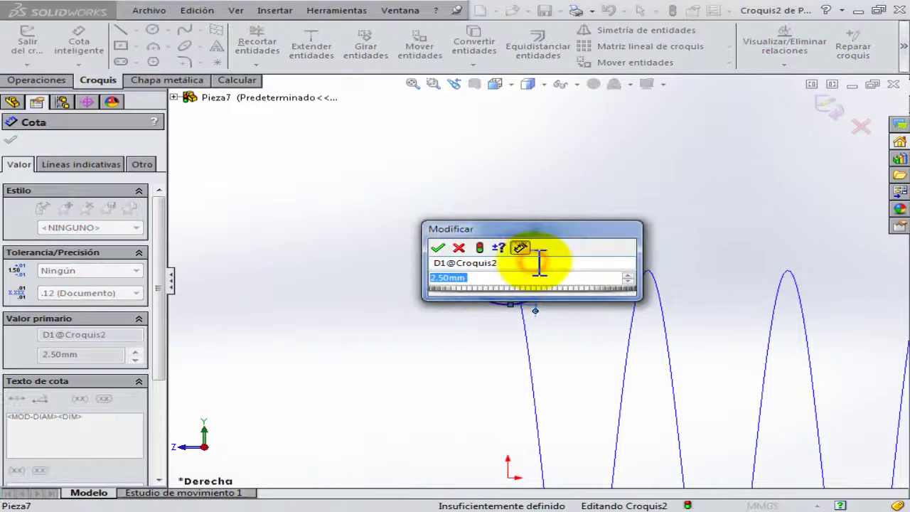
pyautogui.write('2')
pyautogui.press('Return')
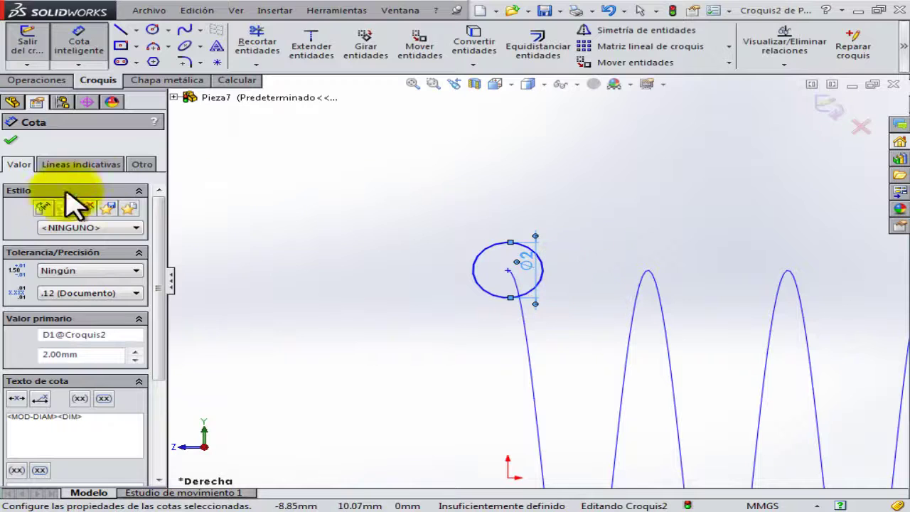
# Step: Sweep the Croquis2 circle along Hélice/Espiral1 to create the Barrer1 solid spring
pyautogui.click(829, 107)
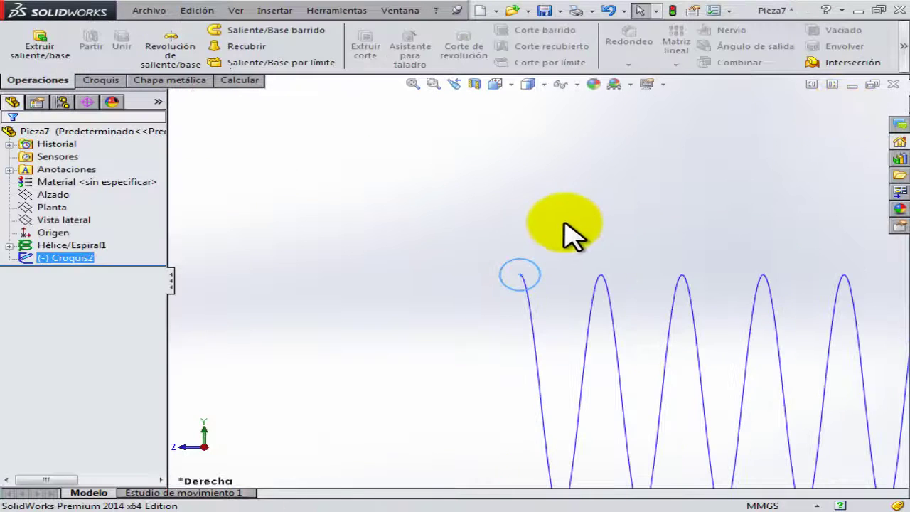
pyautogui.click(233, 30)
pyautogui.scroll(-5, 426, 334)
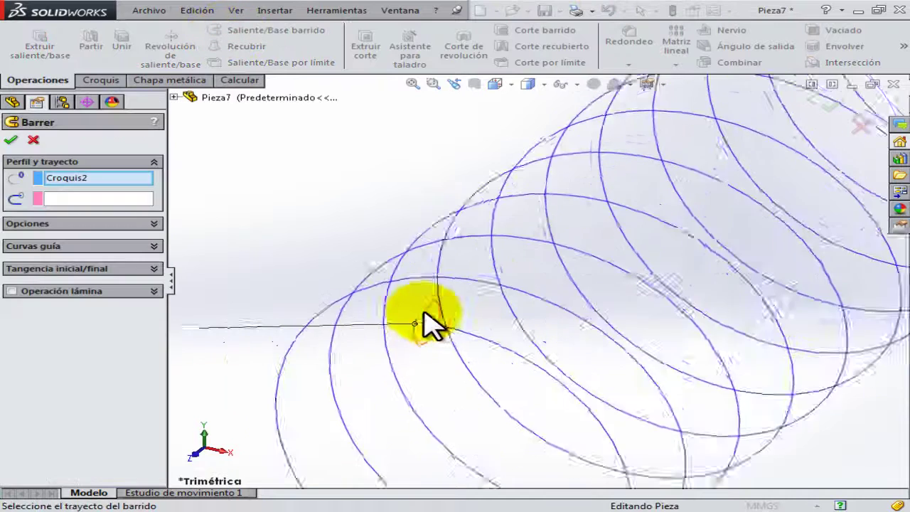
pyautogui.click(64, 199)
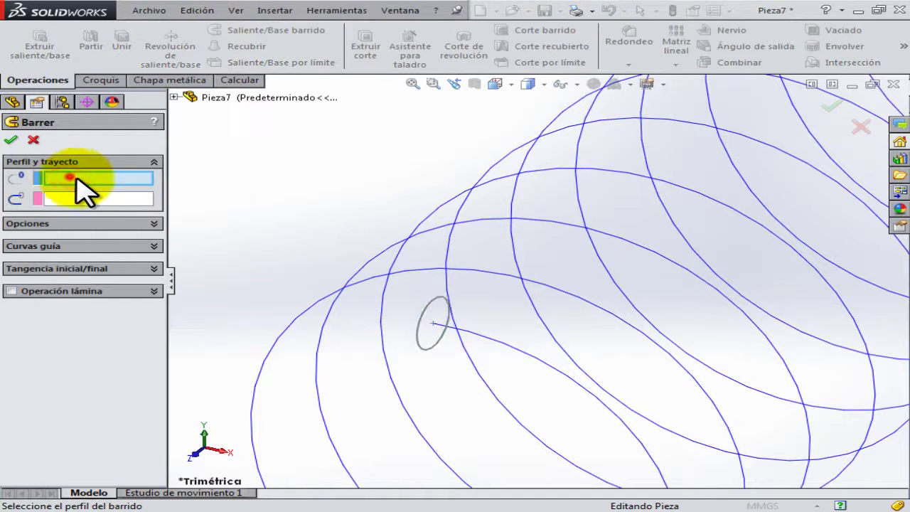
pyautogui.click(431, 304)
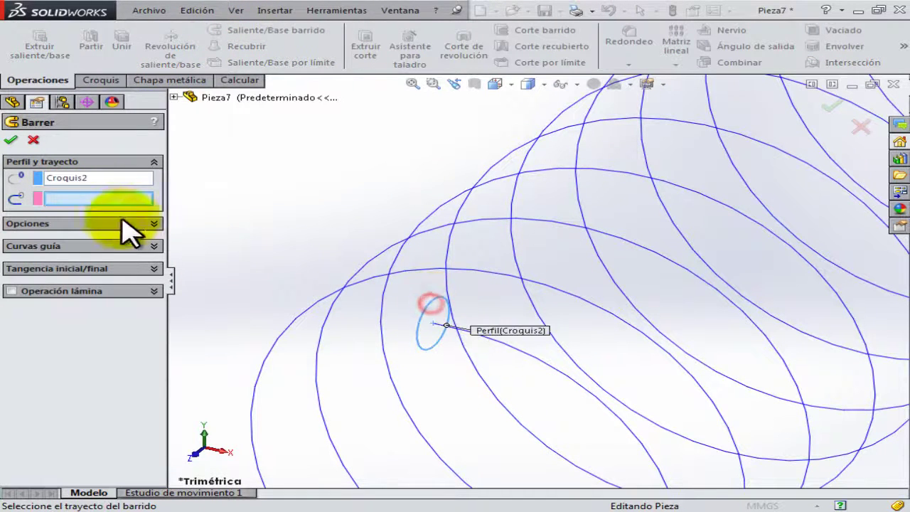
pyautogui.click(442, 268)
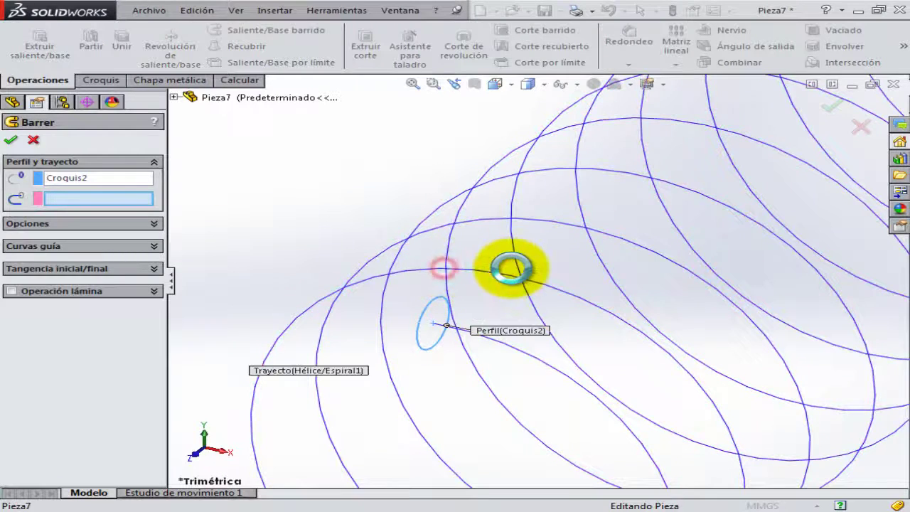
pyautogui.scroll(10, 512, 273)
pyautogui.moveTo(609, 239); pyautogui.dragTo(583, 213, button='middle')
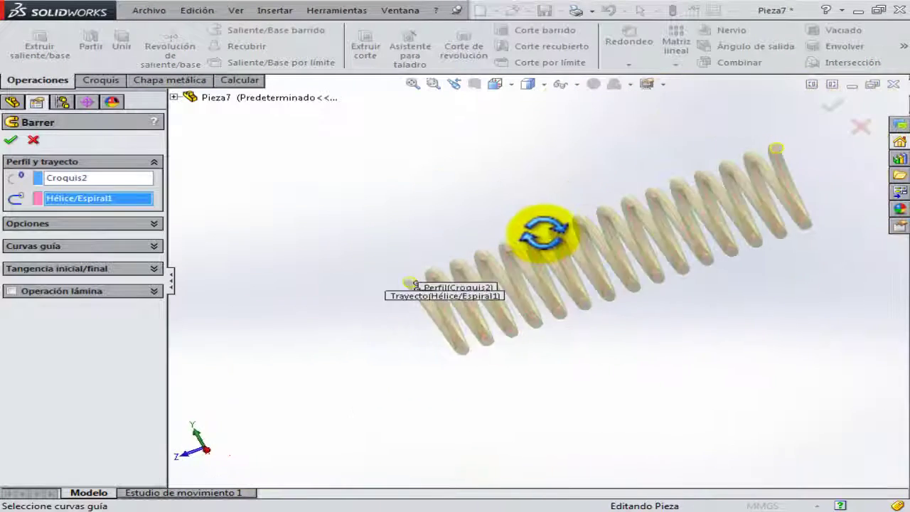
pyautogui.scroll(-3, 584, 213)
pyautogui.click(412, 83)
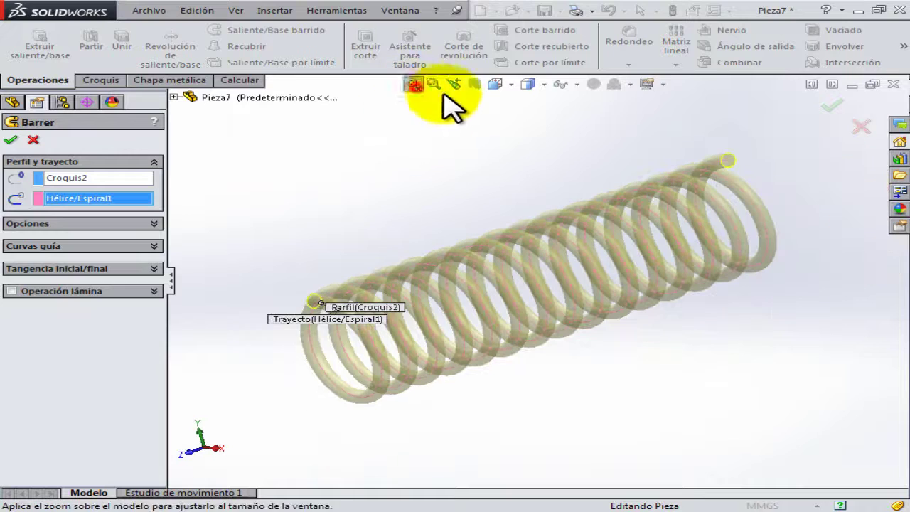
pyautogui.click(833, 110)
pyautogui.moveTo(479, 237)
pyautogui.mouseDown(button='middle')
pyautogui.moveTo(589, 217)
pyautogui.moveTo(577, 171)
pyautogui.mouseUp(button='middle')
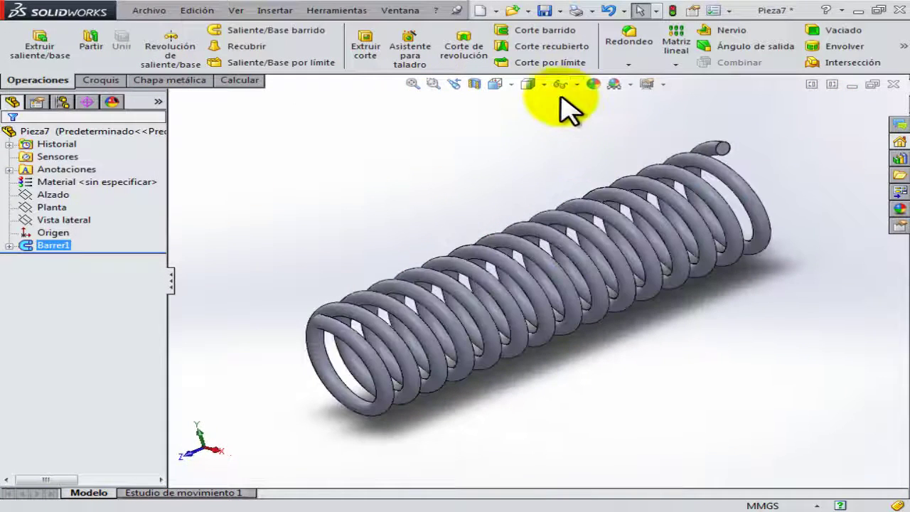
# Step: Apply a new scene with a shaded gradient backdrop behind the spring
pyautogui.click(630, 83)
pyautogui.click(672, 202)
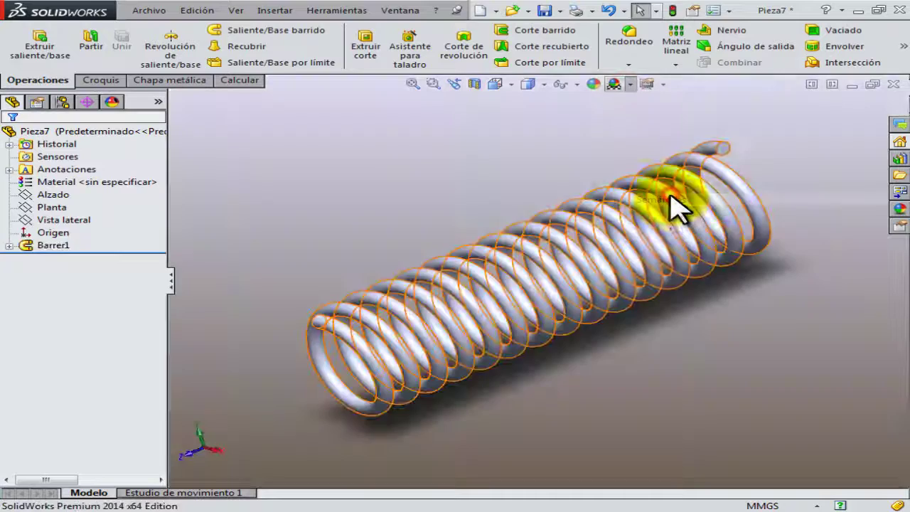
pyautogui.moveTo(654, 244); pyautogui.dragTo(656, 263, button='middle')
pyautogui.scroll(-5, 469, 292)
pyautogui.scroll(5, 469, 292)
pyautogui.moveTo(469, 291); pyautogui.dragTo(557, 232, button='middle')
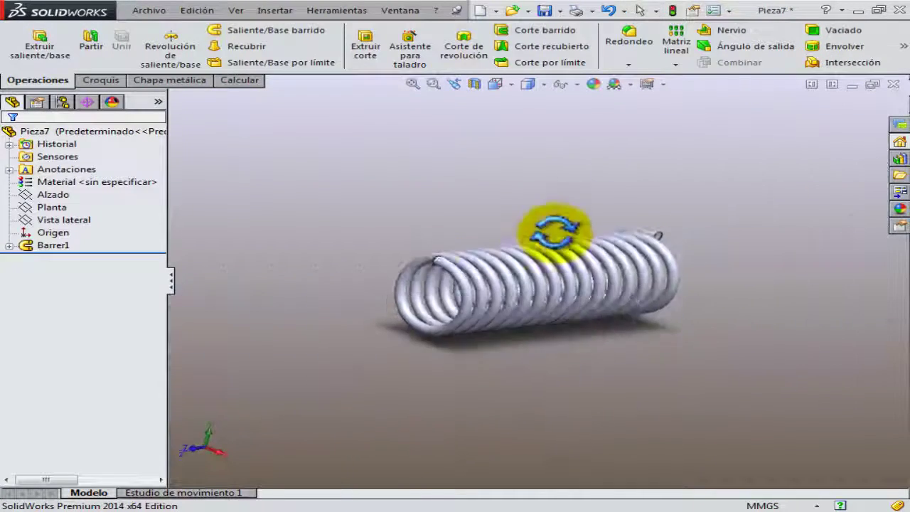
# Step: Return the spring to the standard trimetric view and restore the feature tree
pyautogui.click(171, 282)
pyautogui.moveTo(522, 292); pyautogui.dragTo(529, 295, button='middle')
pyautogui.hotkey('ctrl', '7')
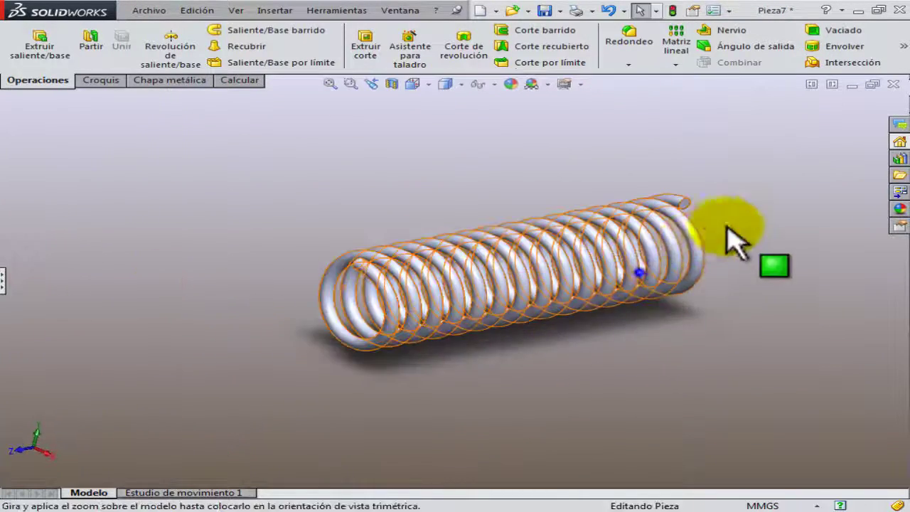
pyautogui.click(680, 268)
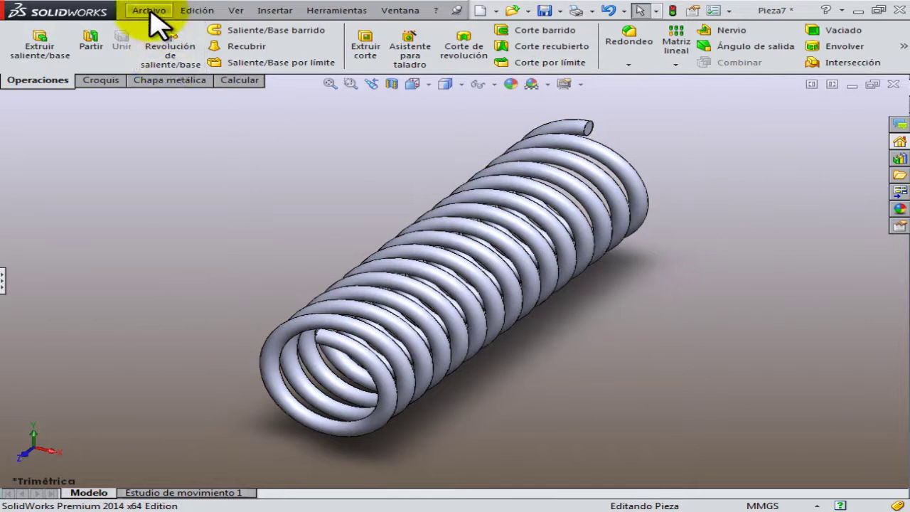
pyautogui.click(100, 80)
pyautogui.click(58, 80)
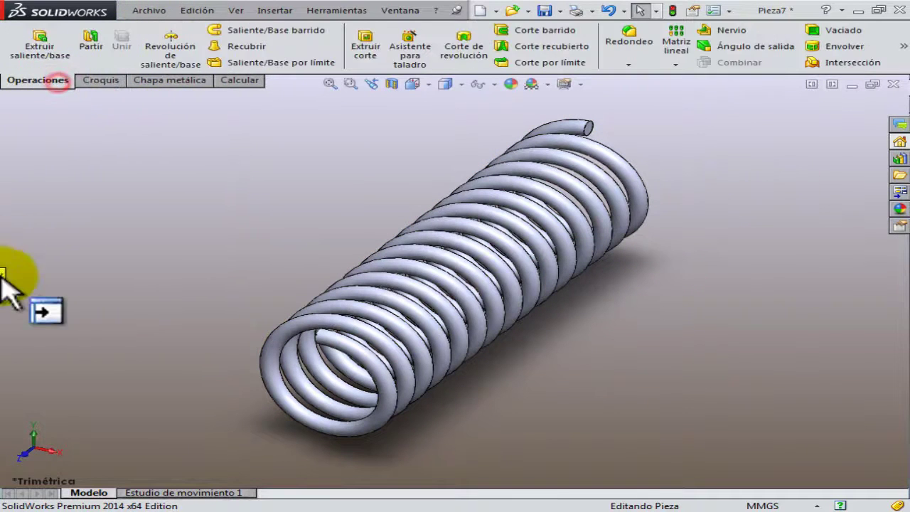
pyautogui.click(2, 277)
# Step: Assign AISI 316L Acero inoxidable from the Acero materials folder to the spring part
pyautogui.rightClick(50, 182)
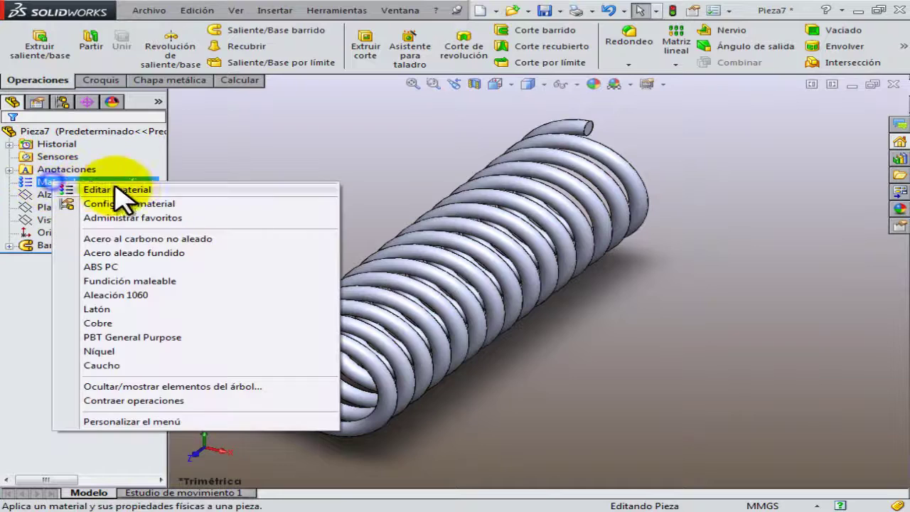
pyautogui.click(122, 191)
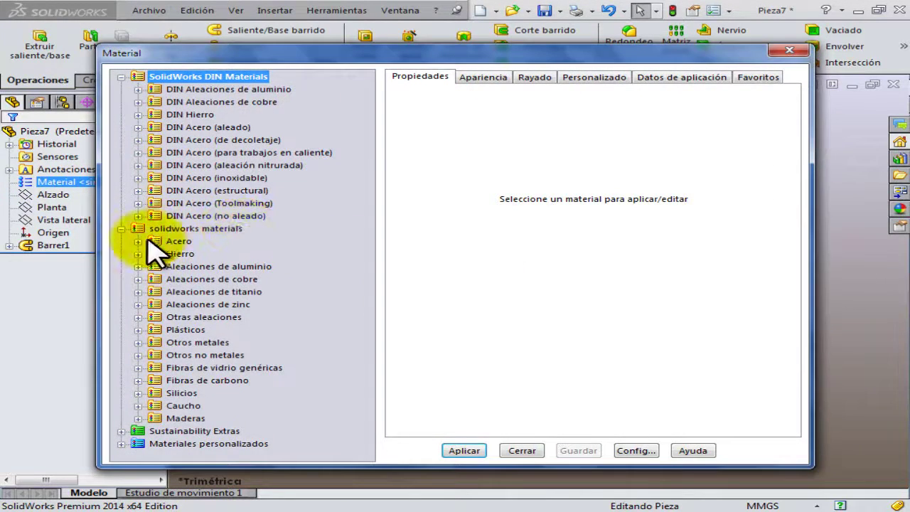
pyautogui.click(135, 239)
pyautogui.scroll(3, 214, 254)
pyautogui.scroll(-2, 256, 242)
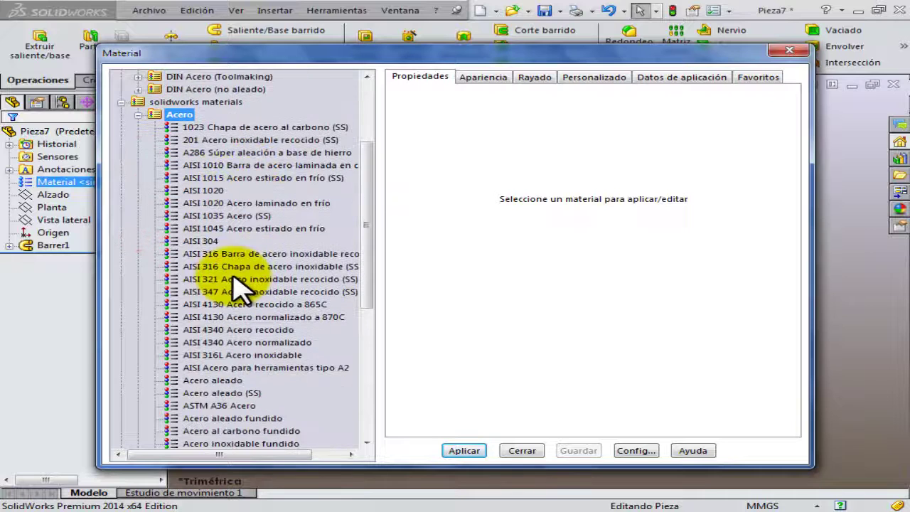
pyautogui.scroll(-1, 270, 248)
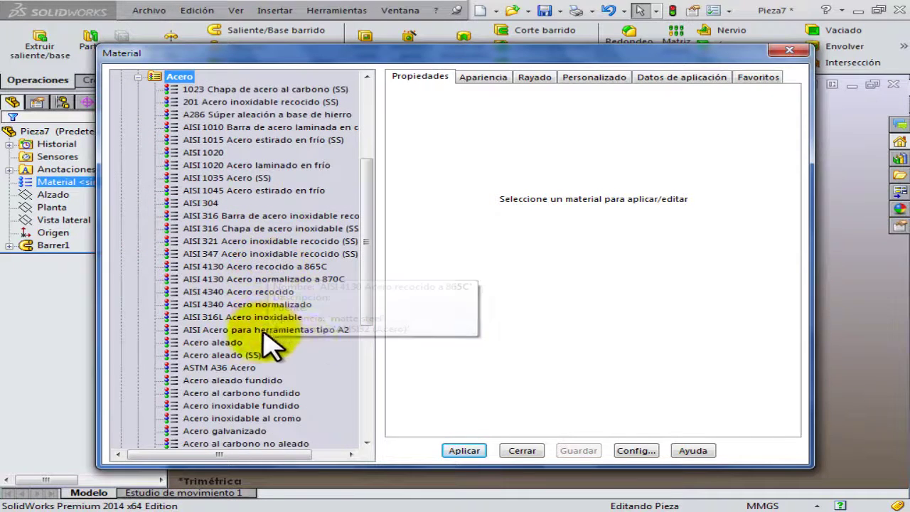
pyautogui.click(249, 317)
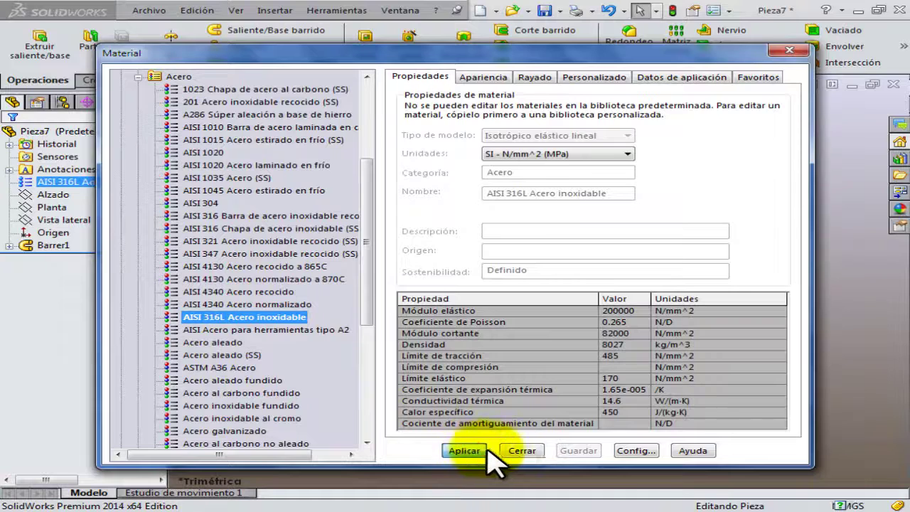
pyautogui.click(520, 450)
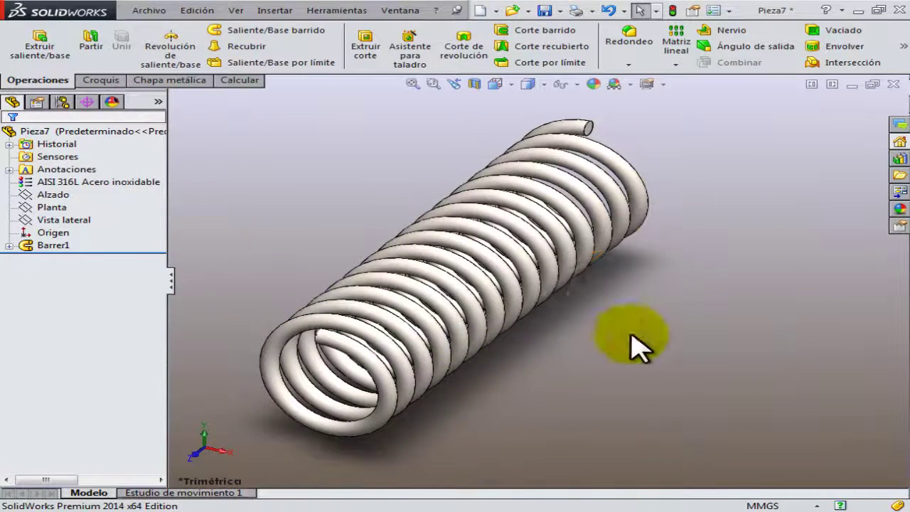
# Step: Orbit the stainless steel coil to a new angle and bring up the Calcular evaluation tools
pyautogui.moveTo(639, 346)
pyautogui.mouseDown(button='middle')
pyautogui.moveTo(576, 291)
pyautogui.moveTo(630, 331)
pyautogui.moveTo(548, 219)
pyautogui.moveTo(628, 169)
pyautogui.mouseUp(button='middle')
pyautogui.moveTo(724, 239)
pyautogui.mouseDown(button='middle')
pyautogui.moveTo(670, 138)
pyautogui.moveTo(443, 185)
pyautogui.moveTo(345, 359)
pyautogui.moveTo(279, 220)
pyautogui.moveTo(386, 220)
pyautogui.moveTo(569, 152)
pyautogui.mouseUp(button='middle')
pyautogui.click(433, 174)
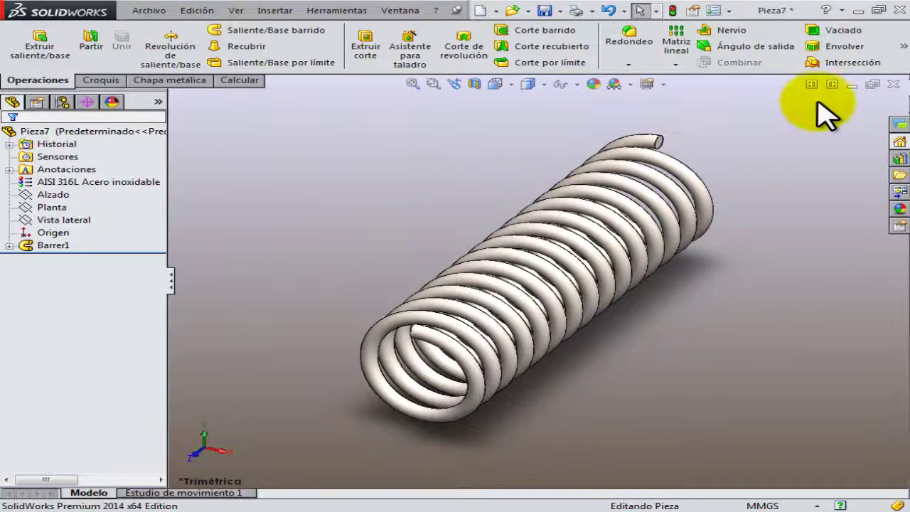
pyautogui.moveTo(638, 188); pyautogui.dragTo(616, 165, button='middle')
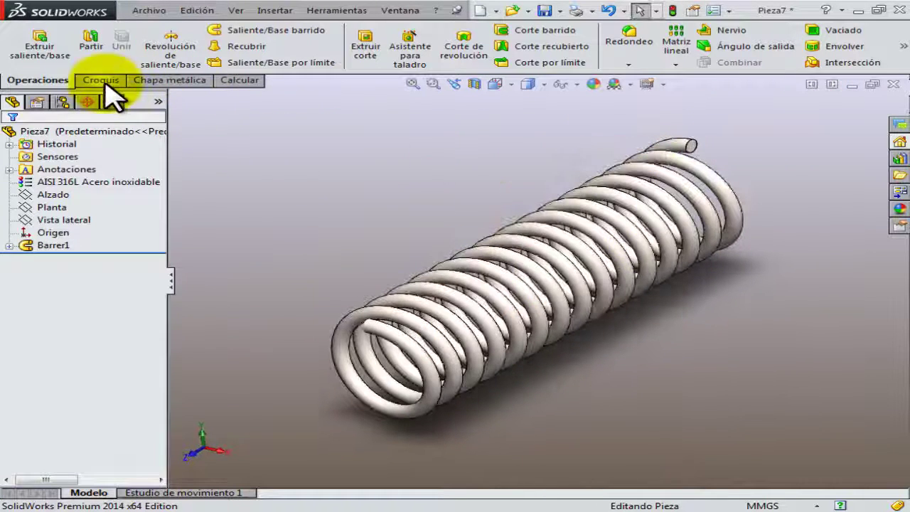
pyautogui.click(227, 80)
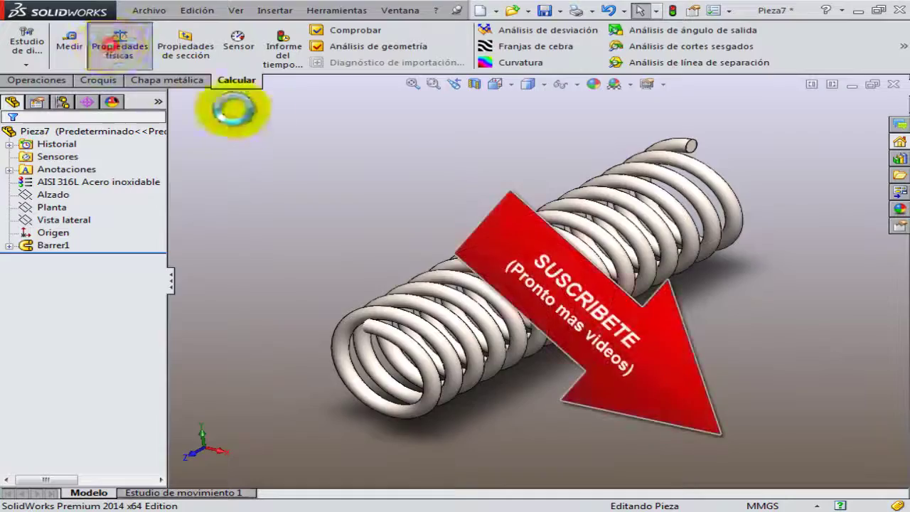